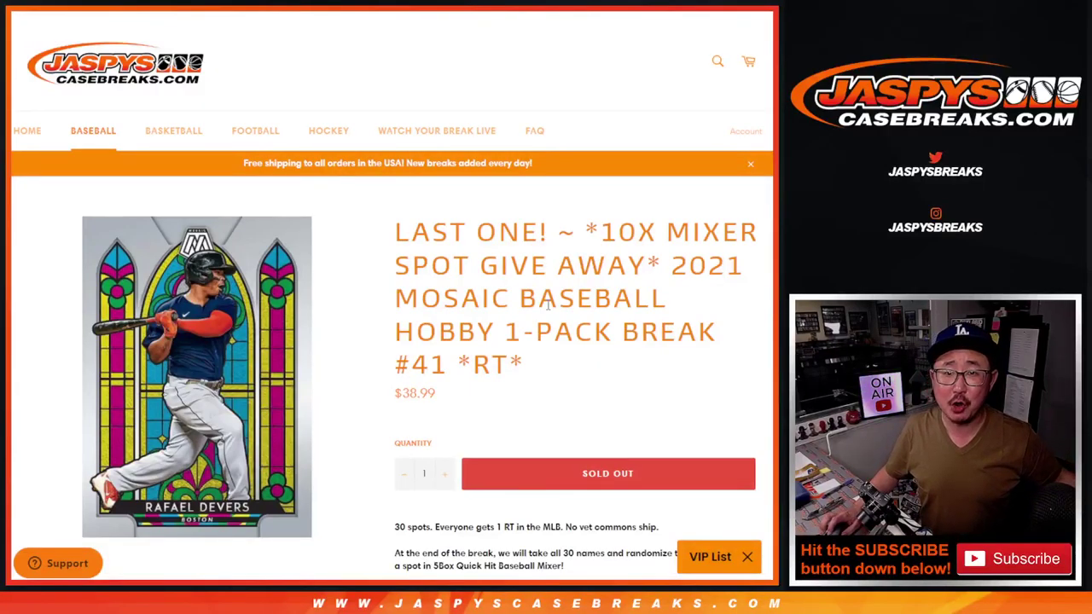
Highlight the break name, the #41 break number and the '10X MIXER SPOT GIVE AWAY' wording
left_click_drag(671, 256, 688, 373)
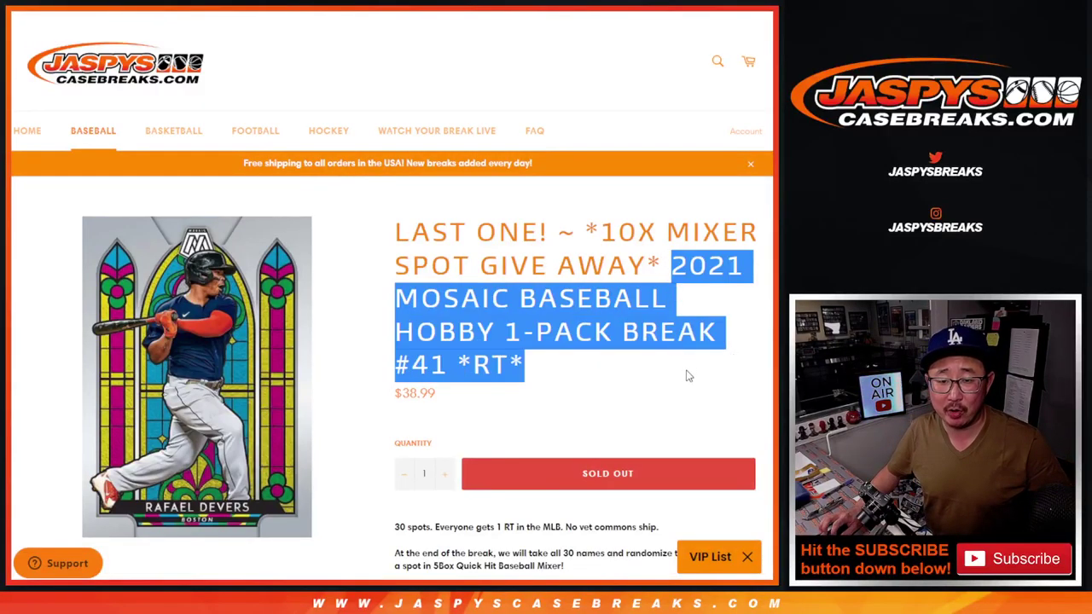
left_click(688, 377)
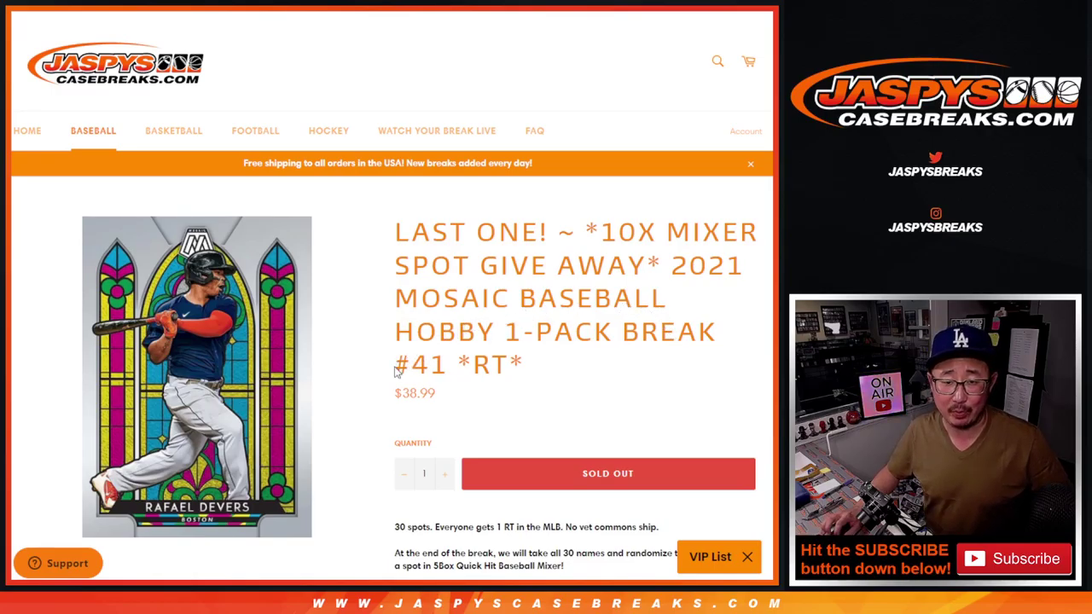
left_click_drag(396, 371, 450, 362)
left_click(557, 239)
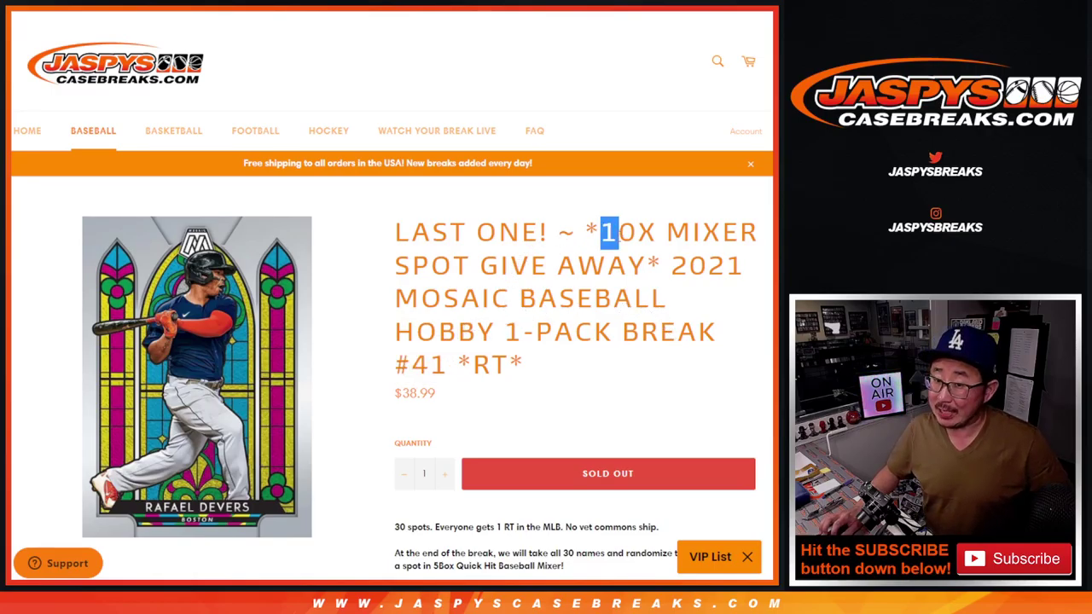
left_click_drag(602, 232, 647, 264)
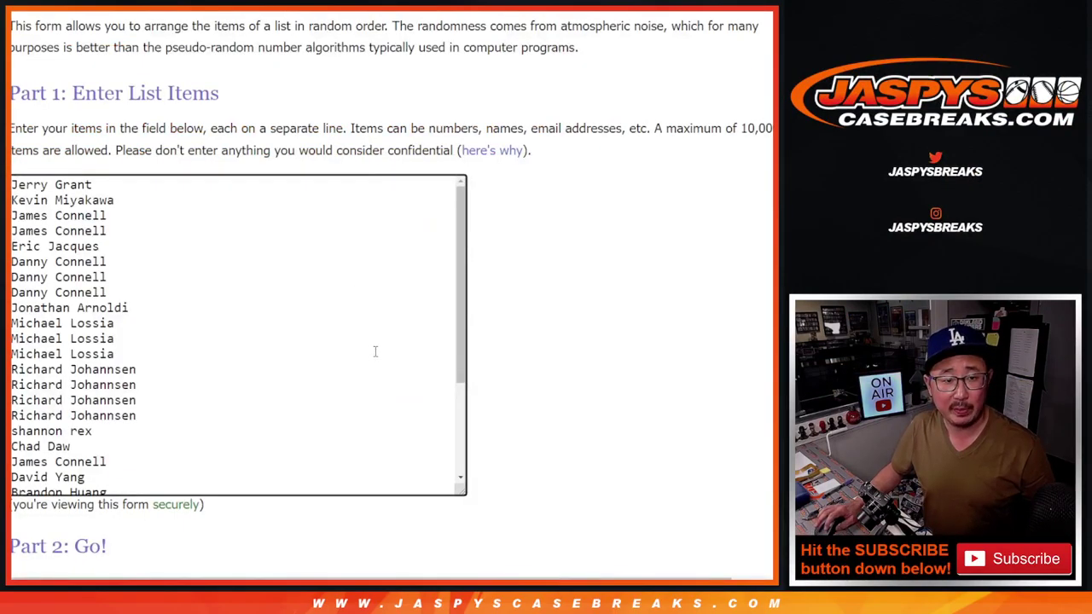
Roll two virtual dice, getting 4 and 3 for a total of 7
scroll(374, 343, "down", 3)
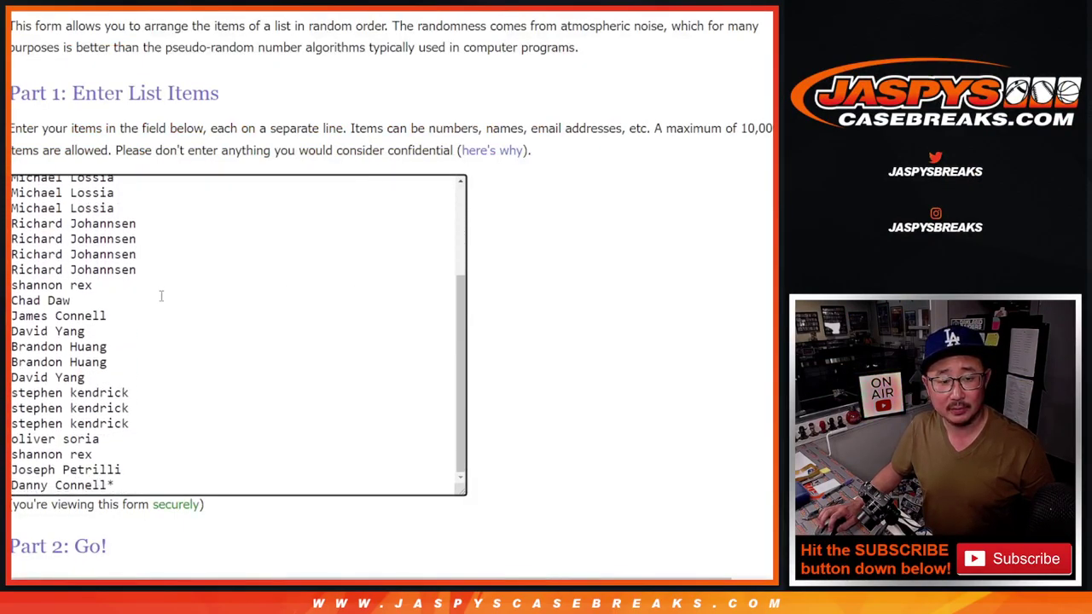
scroll(279, 310, "up", 3)
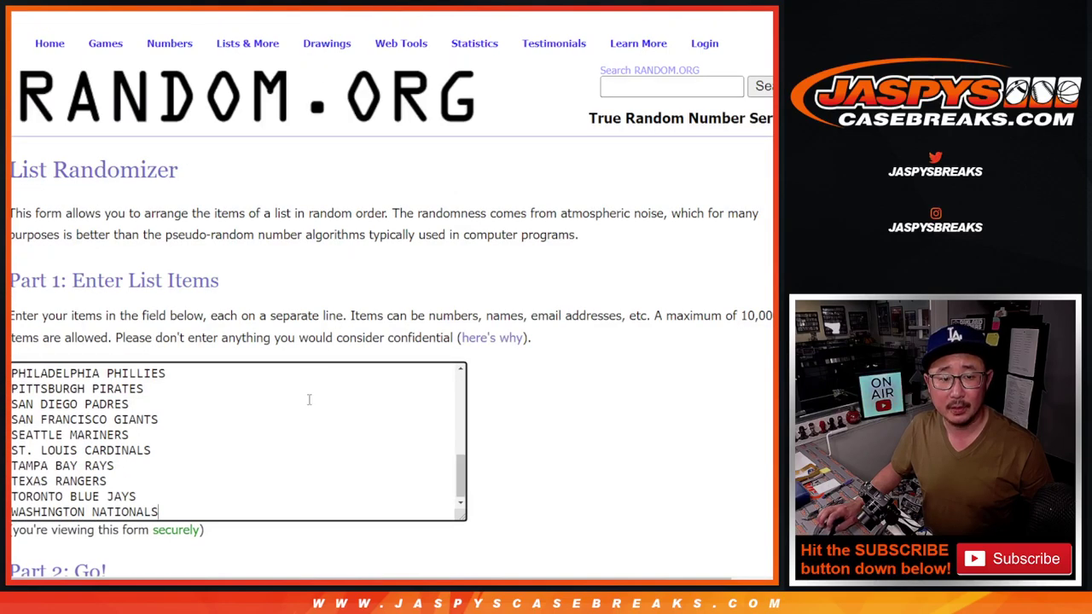
scroll(303, 427, "up", 7)
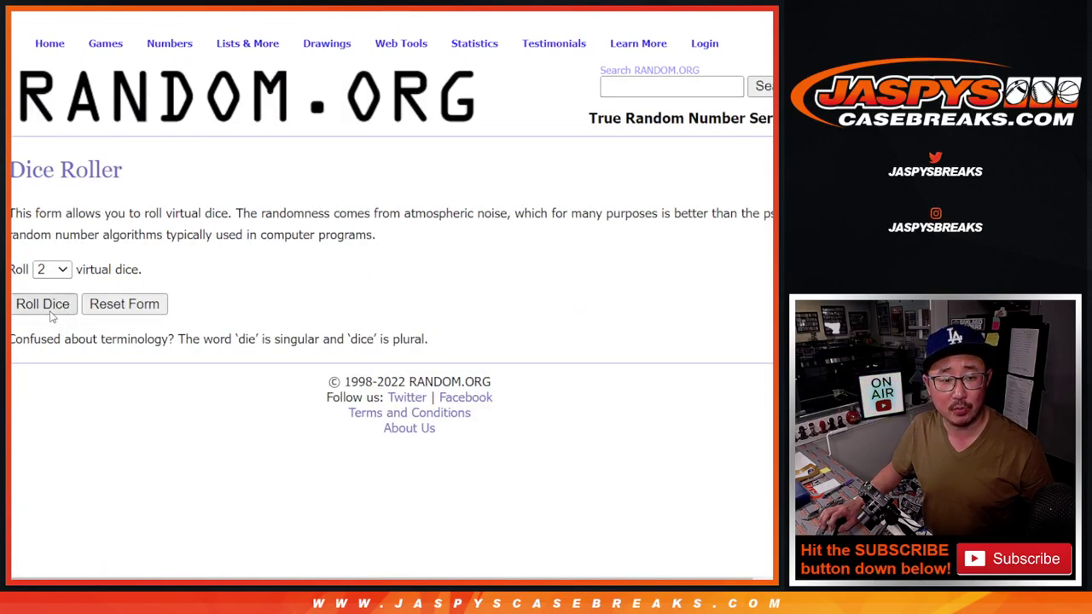
left_click(50, 311)
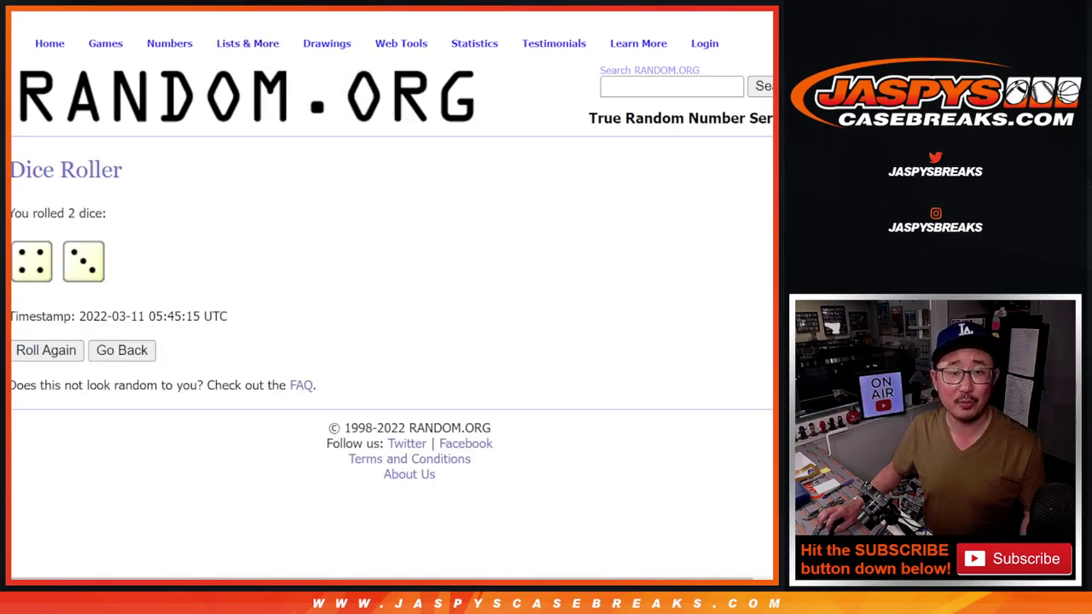
scroll(245, 373, "down", 2)
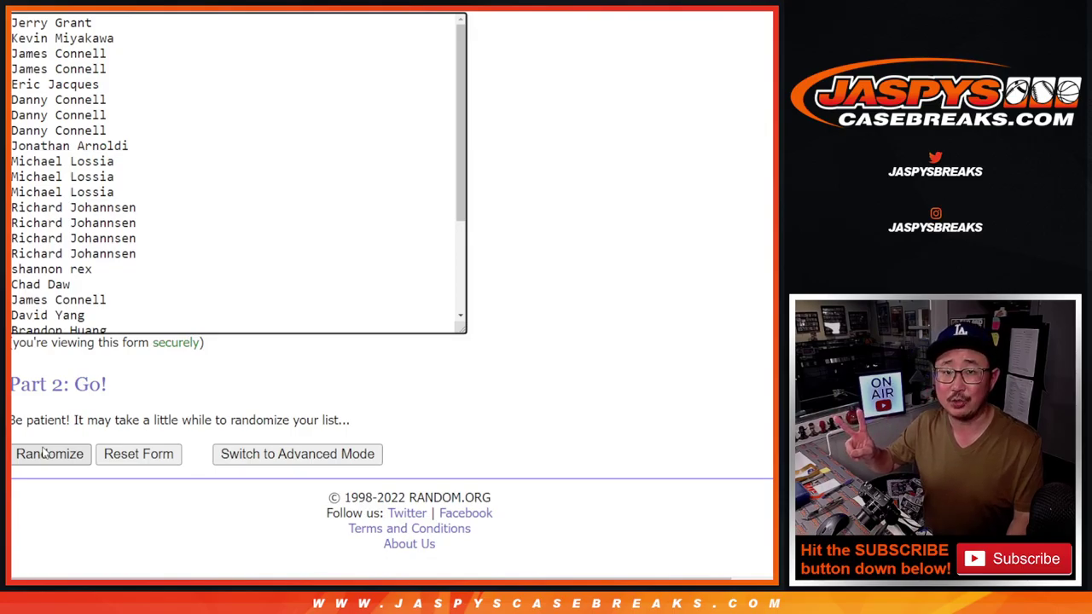
Randomize the 30 buyer names seven times on RANDOM.ORG
left_click(44, 454)
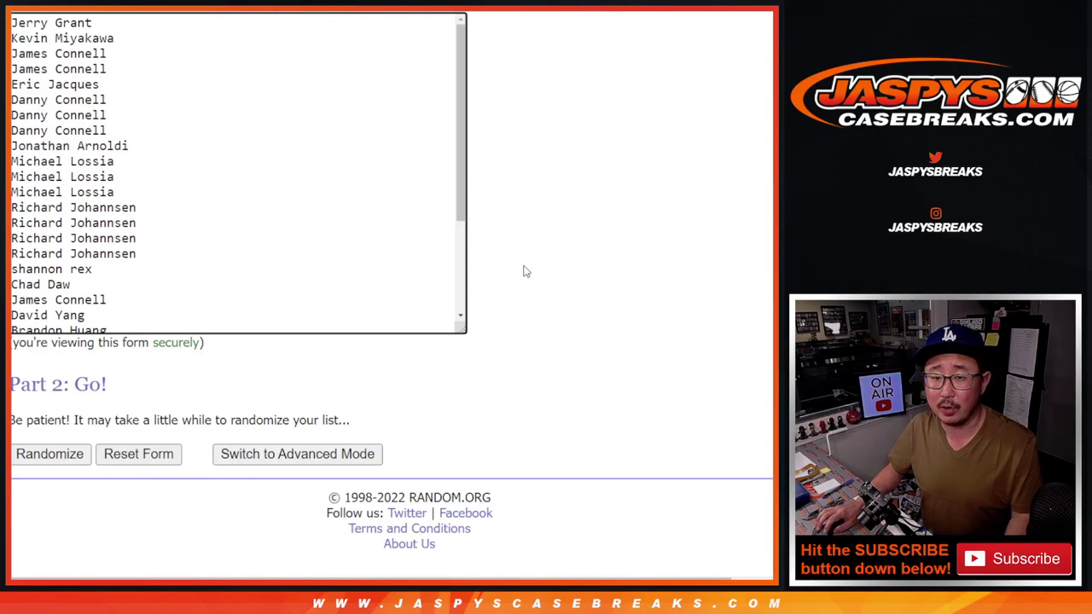
left_click(34, 454)
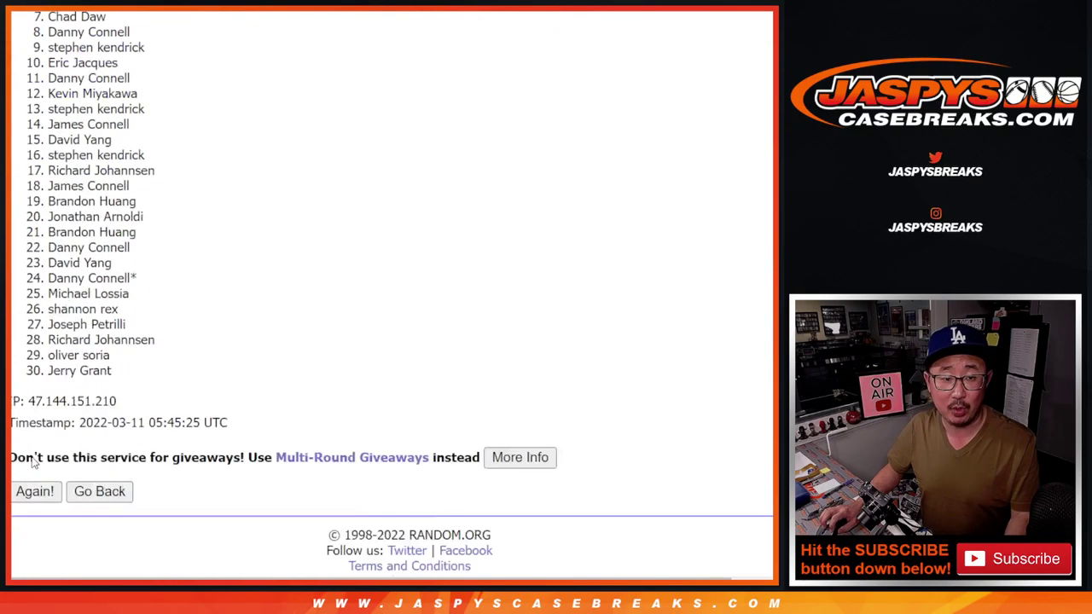
left_click(32, 455)
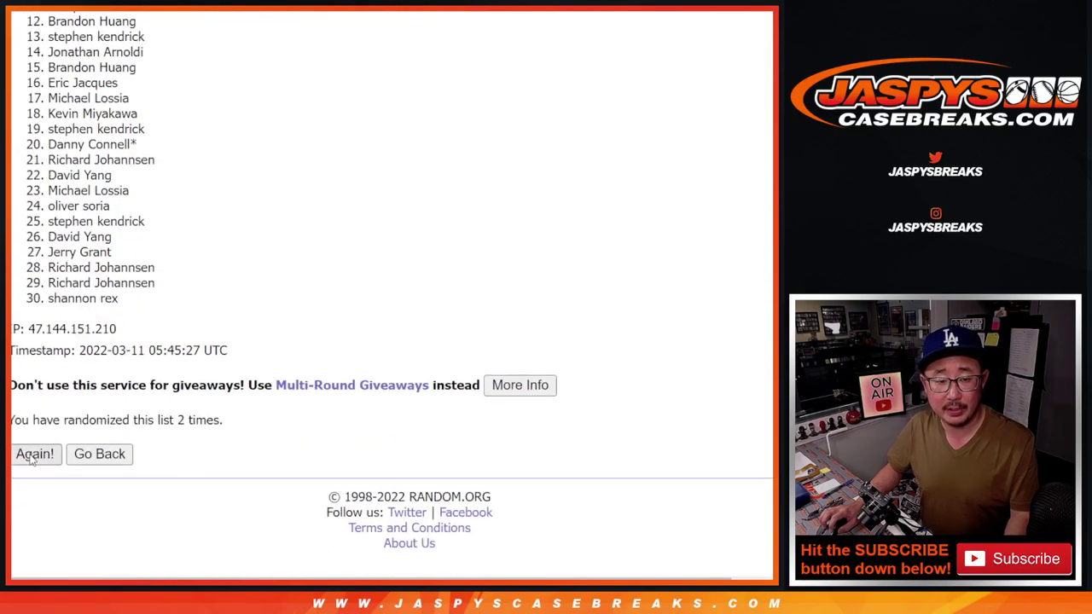
left_click(32, 455)
left_click(32, 456)
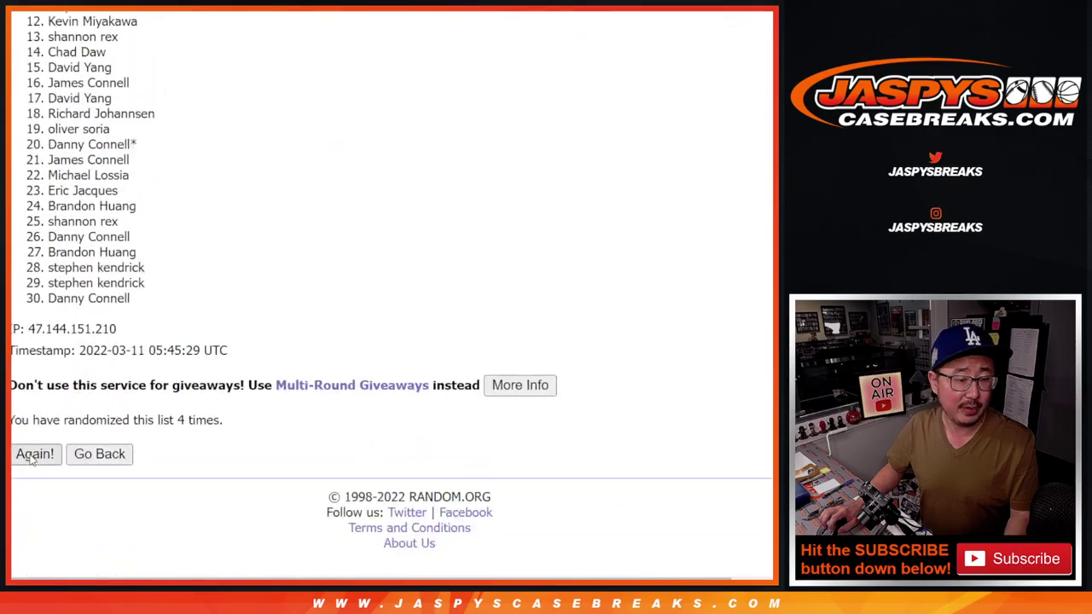
left_click(32, 455)
left_click(32, 455)
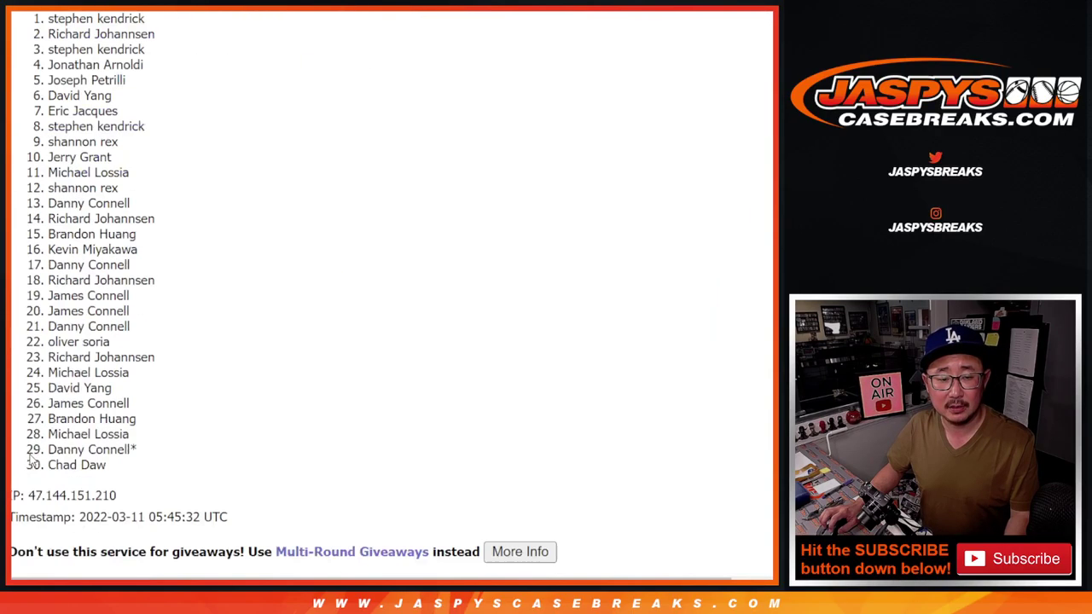
key("Return")
Select the seven-times-shuffled buyer names and paste them into column A of the break spreadsheet
scroll(142, 214, "up", 4)
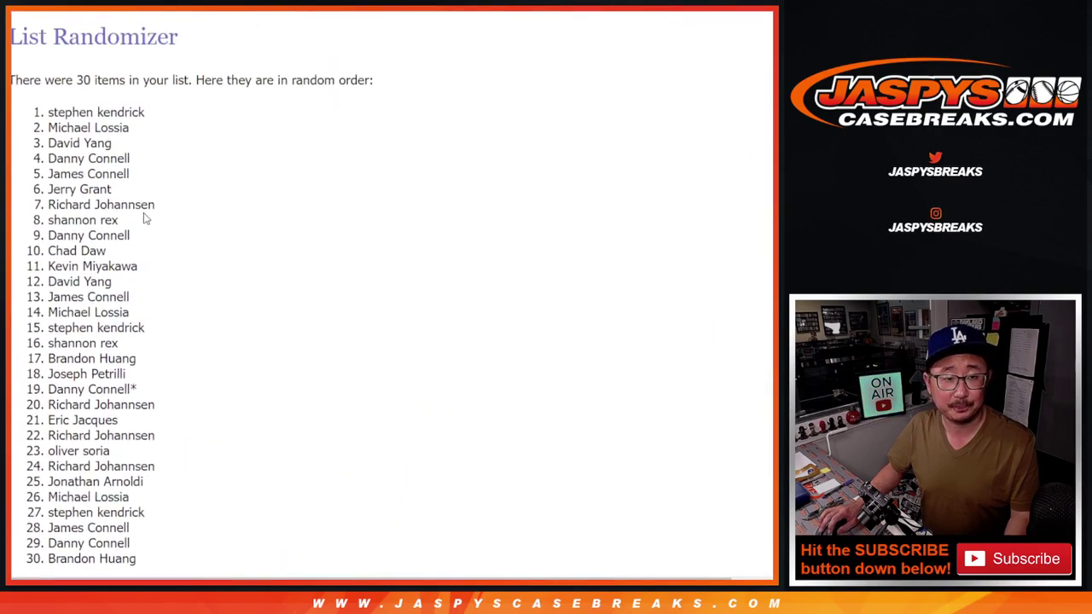
mouse_move(45, 119)
left_mouse_down()
mouse_move(158, 571)
mouse_move(157, 302)
left_mouse_up()
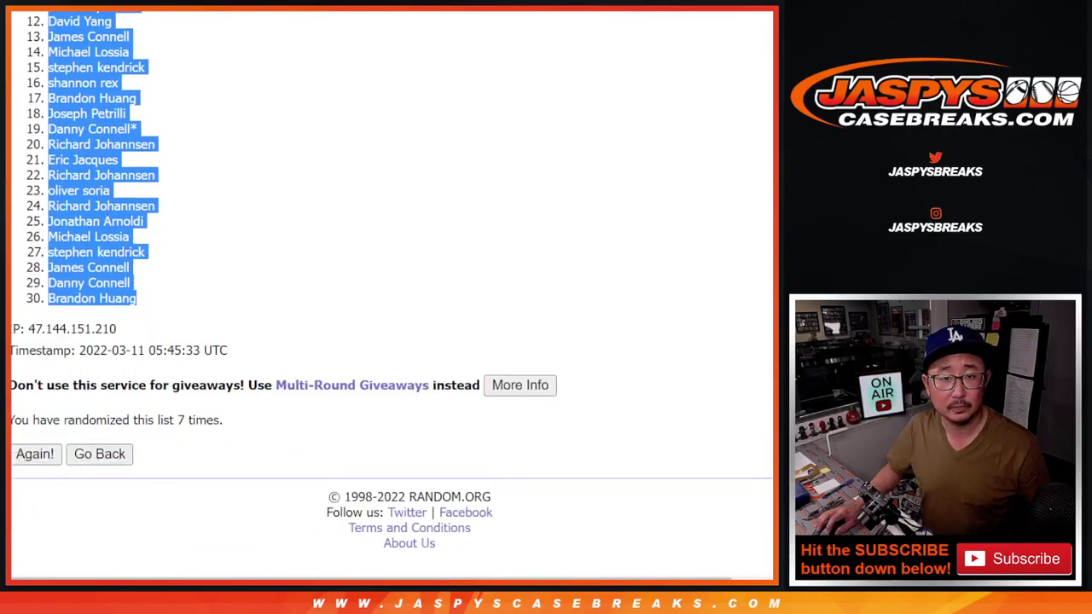
key("alt+Tab")
key("ctrl+v")
Randomize the list of 30 MLB teams seven times in the team list randomizer
key("alt+Tab")
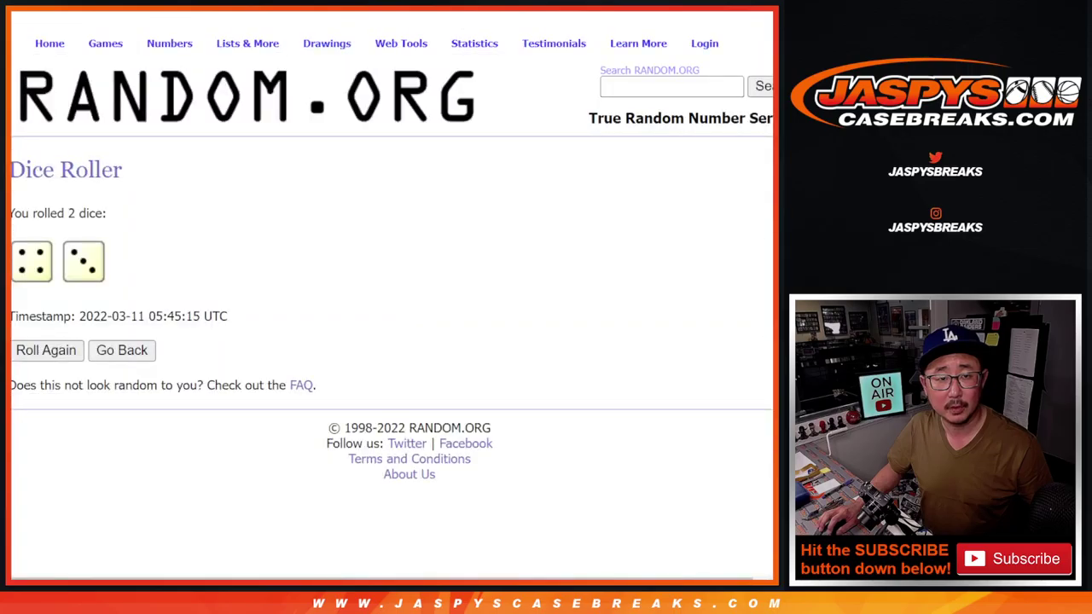
key("alt+Tab")
scroll(663, 278, "down", 2)
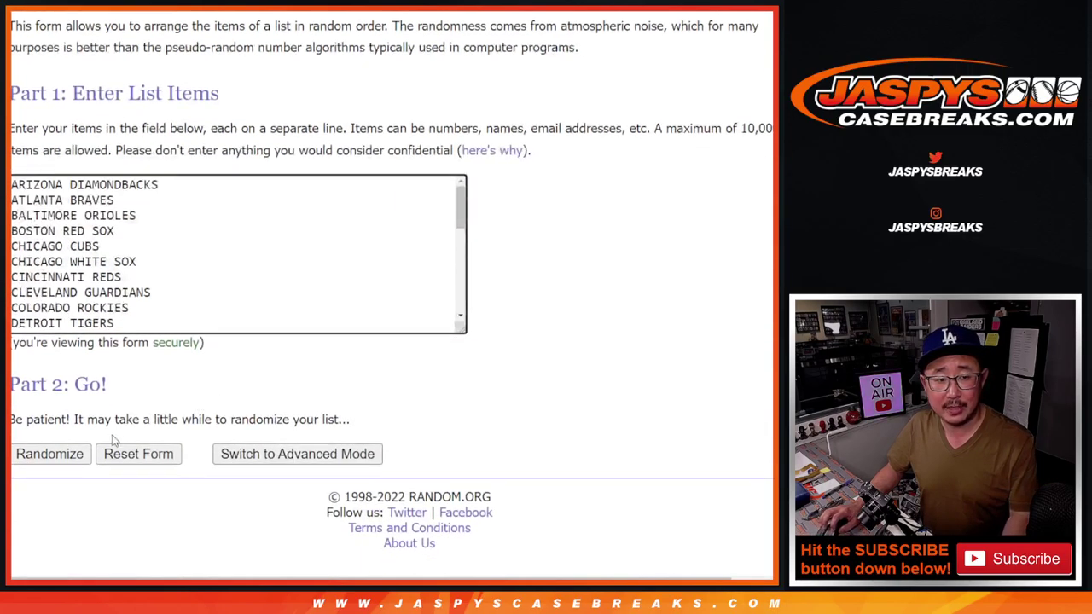
left_click(41, 455)
scroll(41, 459, "down", 5)
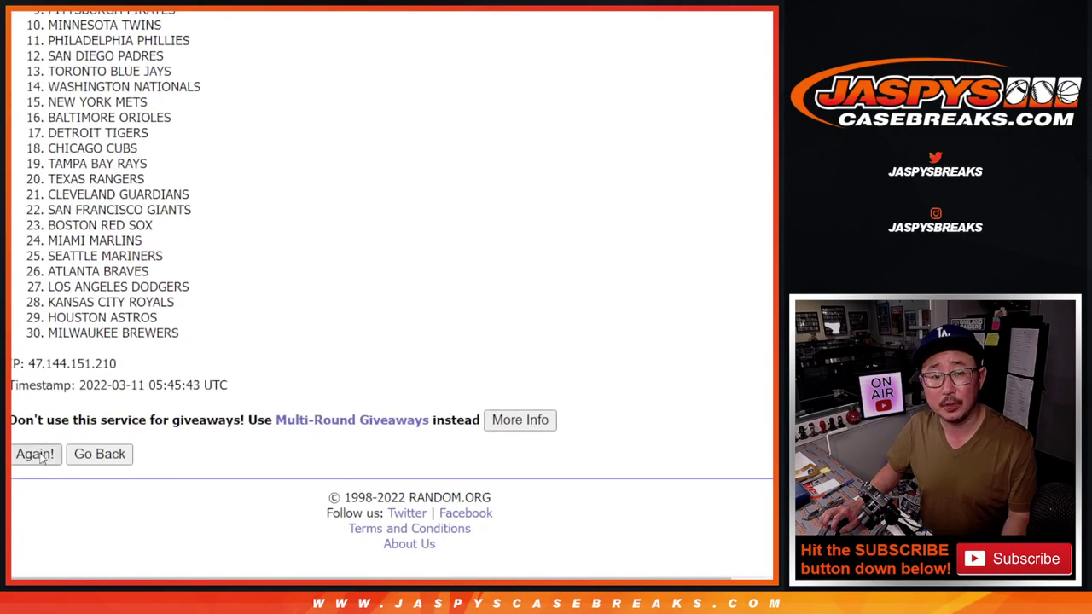
left_click(40, 458)
scroll(40, 458, "down", 5)
left_click(36, 460)
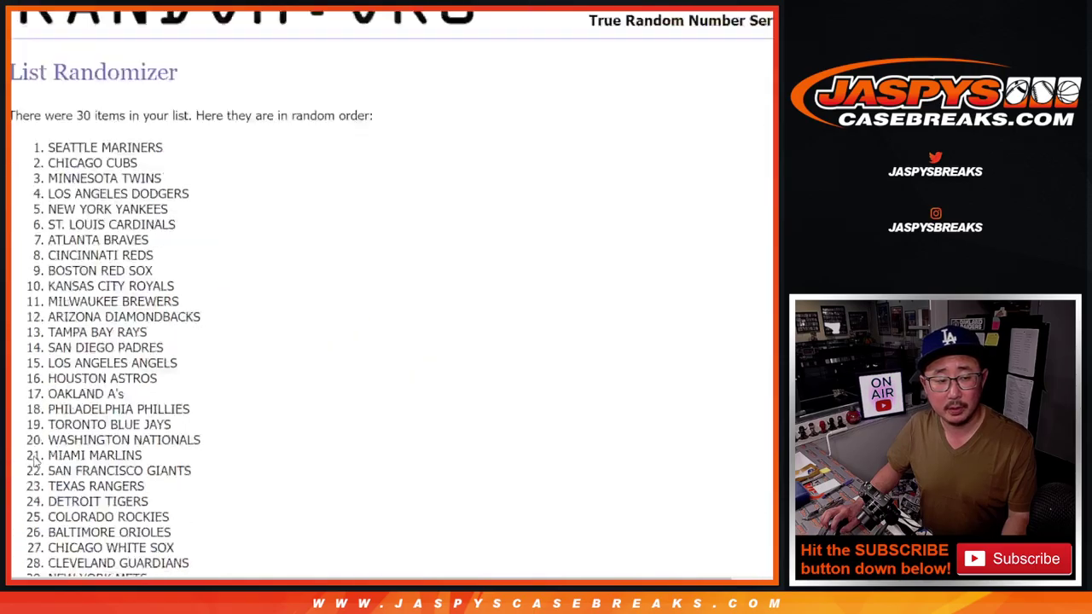
scroll(36, 461, "down", 5)
left_click(35, 460)
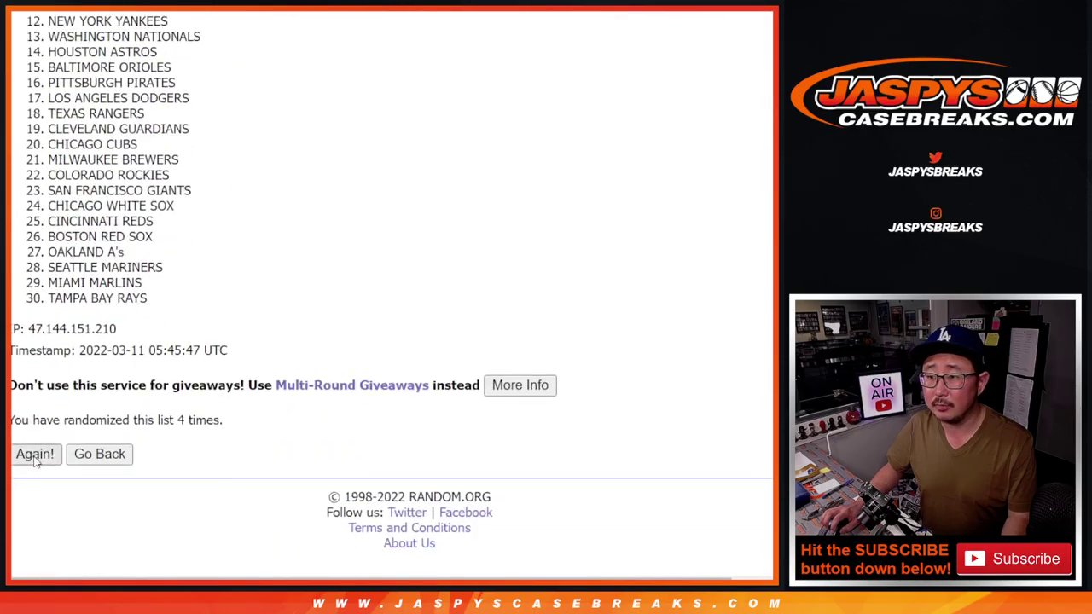
left_click(36, 461)
scroll(36, 461, "down", 5)
left_click(36, 460)
scroll(36, 460, "down", 5)
left_click(36, 461)
Select all 30 shuffled teams to carry them over to the break spreadsheet
scroll(283, 358, "down", 5)
scroll(267, 395, "up", 2)
scroll(267, 395, "up", 2)
mouse_move(54, 53)
left_mouse_down()
mouse_move(136, 255)
mouse_move(165, 485)
mouse_move(184, 479)
left_mouse_up()
scroll(184, 480, "down", 5)
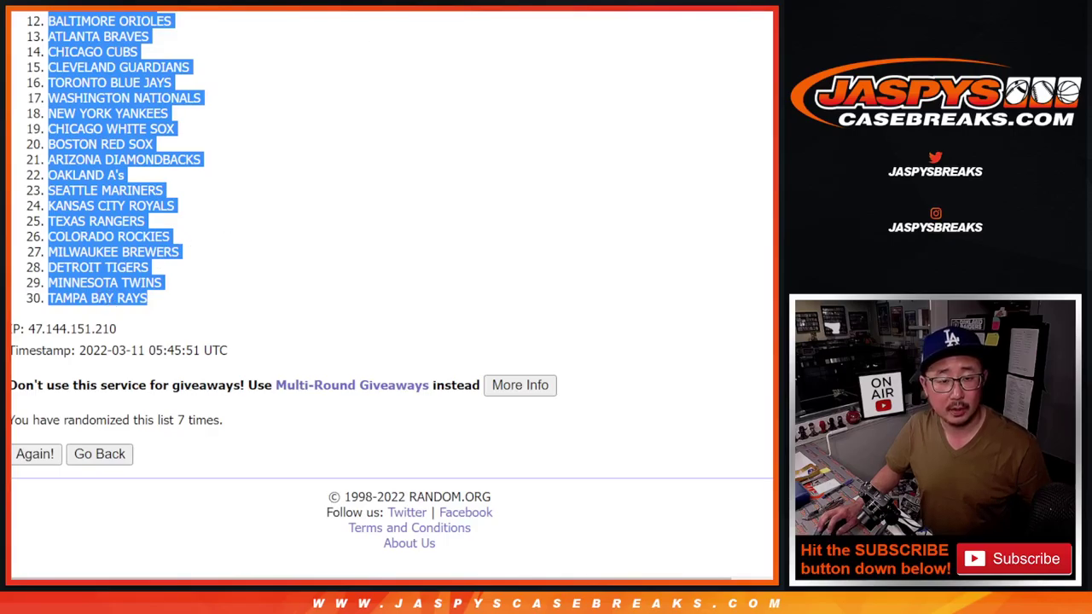
key("alt+Tab")
Paste the shuffled teams into column B starting at B1 and set the whole sheet to Questrial 12
left_click(117, 120)
key("ctrl+v")
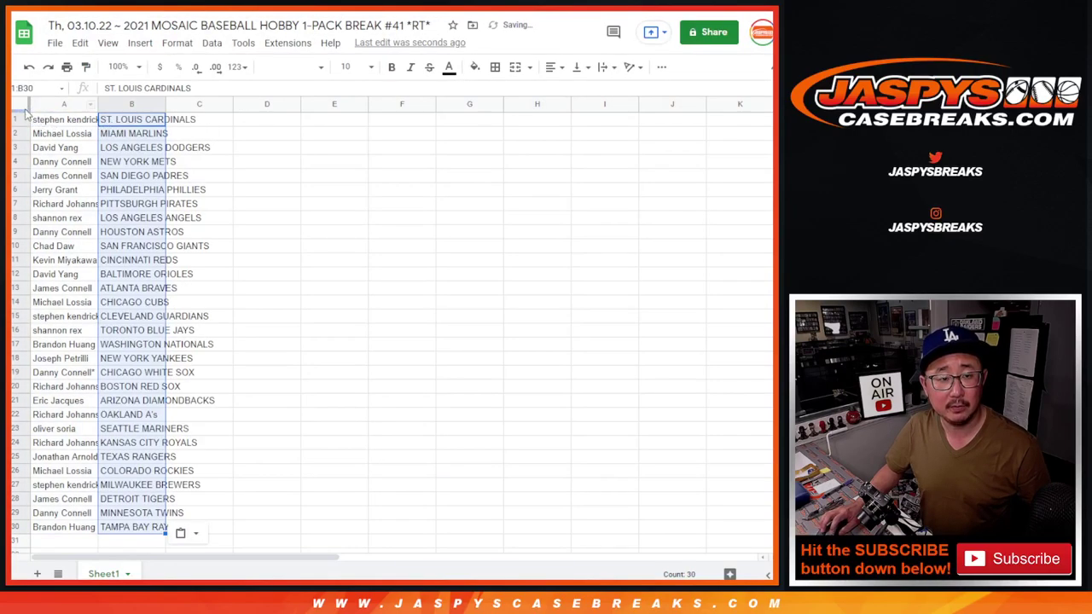
left_click(20, 104)
left_click(290, 67)
left_click(312, 201)
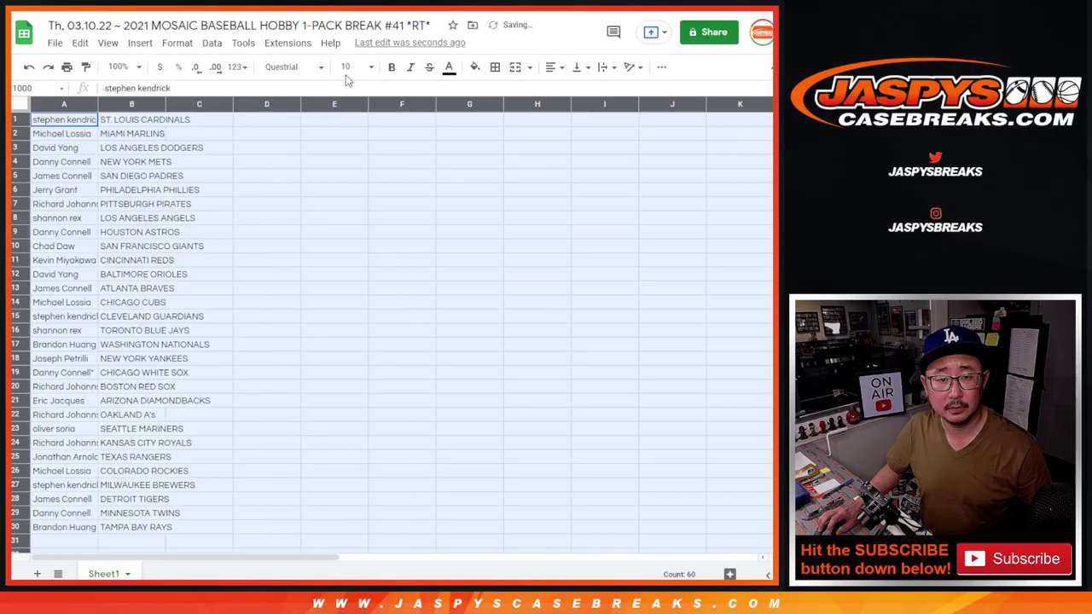
left_click(346, 66)
left_click(347, 218)
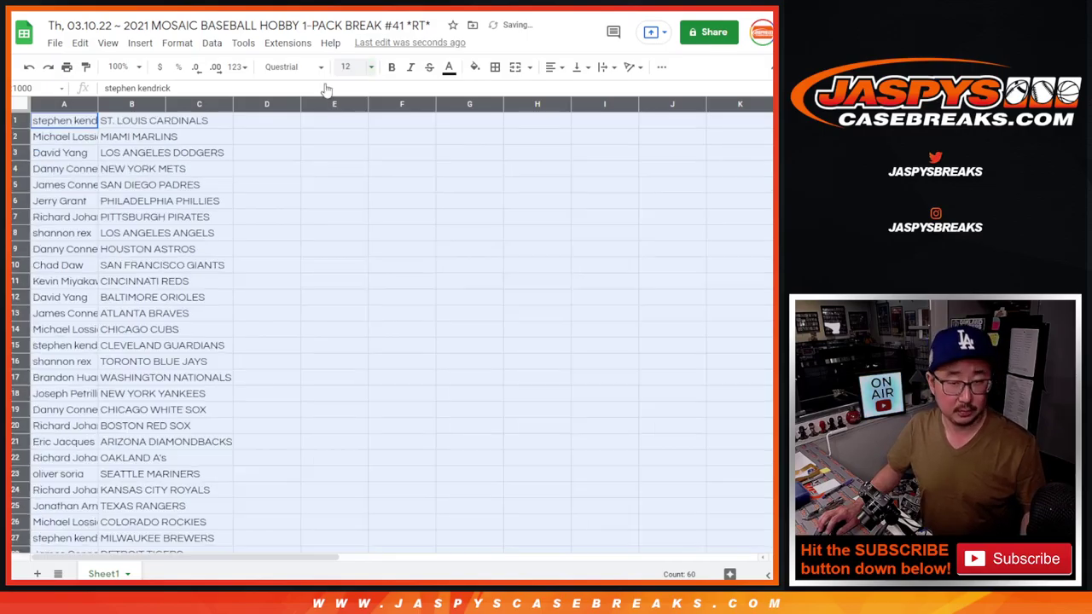
Zoom to 150%, auto-fit columns A and B, and select the names and teams through row 30
left_click(118, 66)
left_click(126, 197)
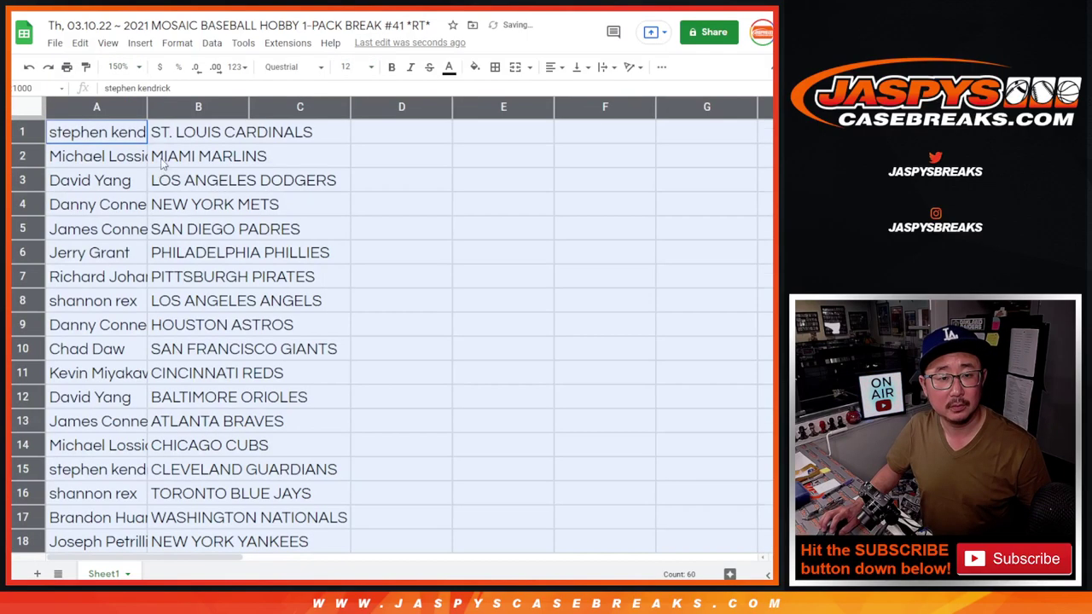
double_click(145, 106)
left_click(268, 475, "shift")
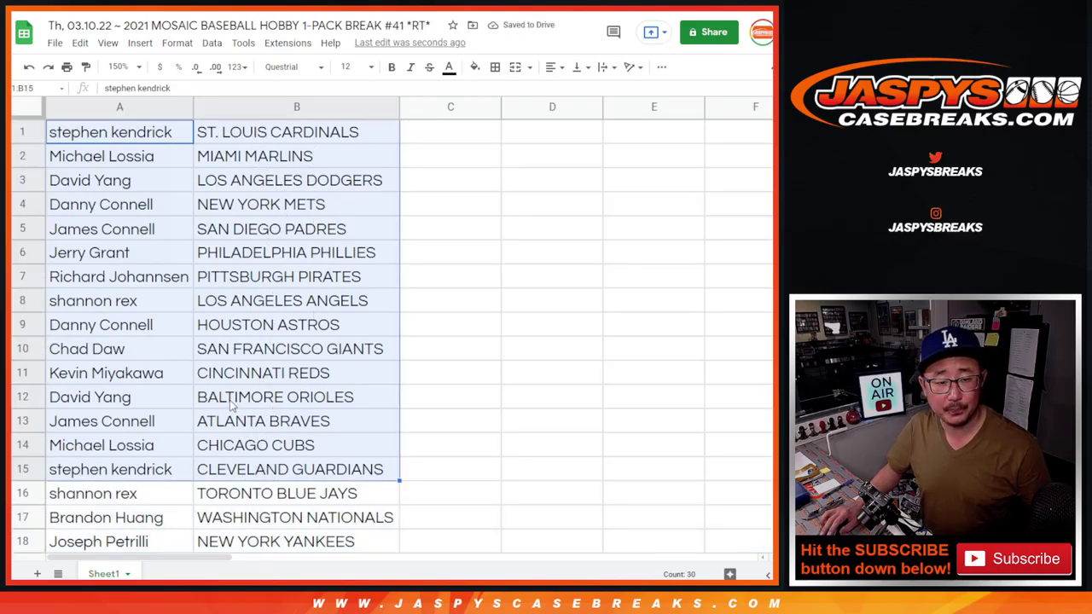
scroll(230, 407, "down", 5)
left_click(156, 164)
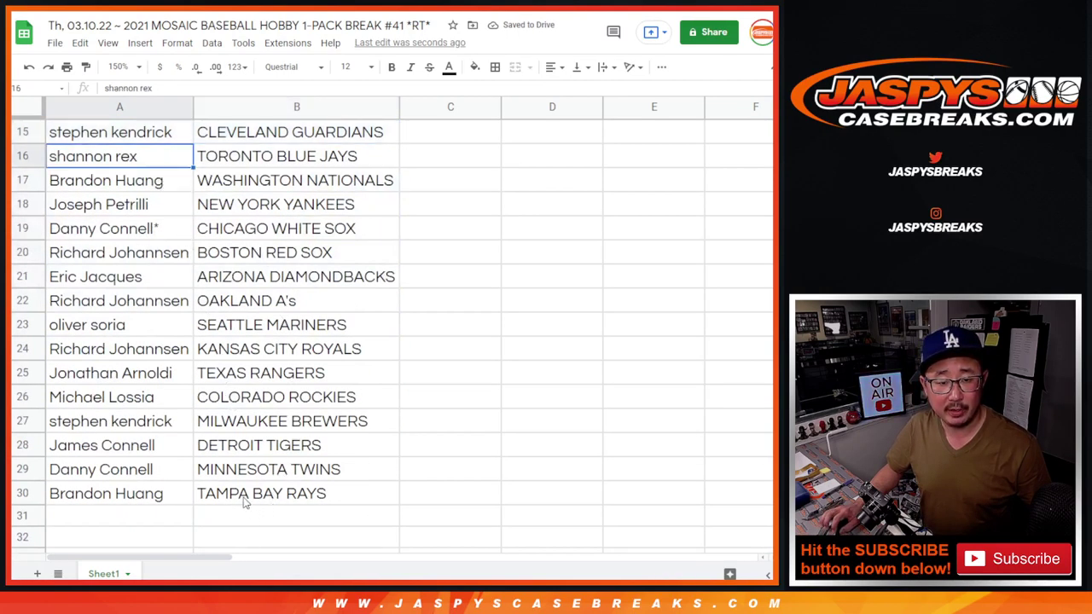
left_click(245, 502, "shift")
Zoom to 90% and sort the sheet A to Z by the team column
scroll(336, 201, "up", 5)
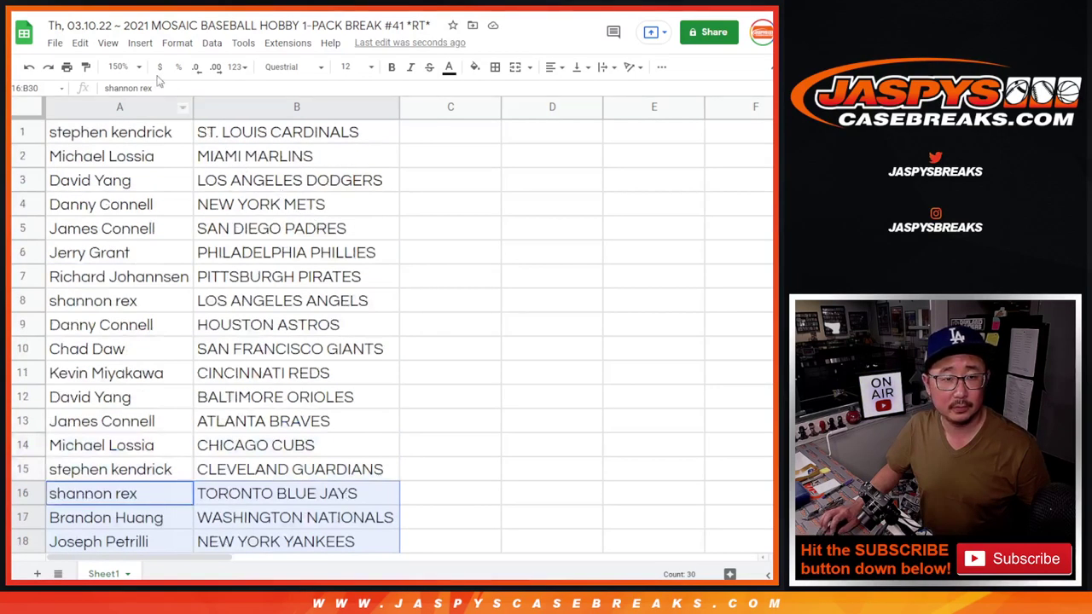
left_click(120, 66)
left_click(143, 135)
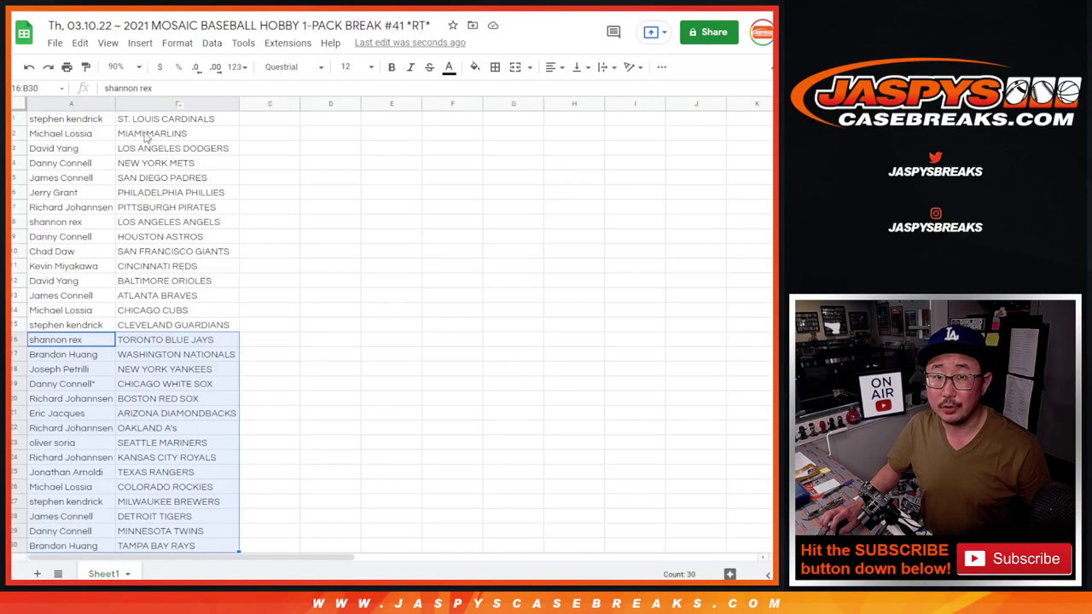
right_click(203, 104)
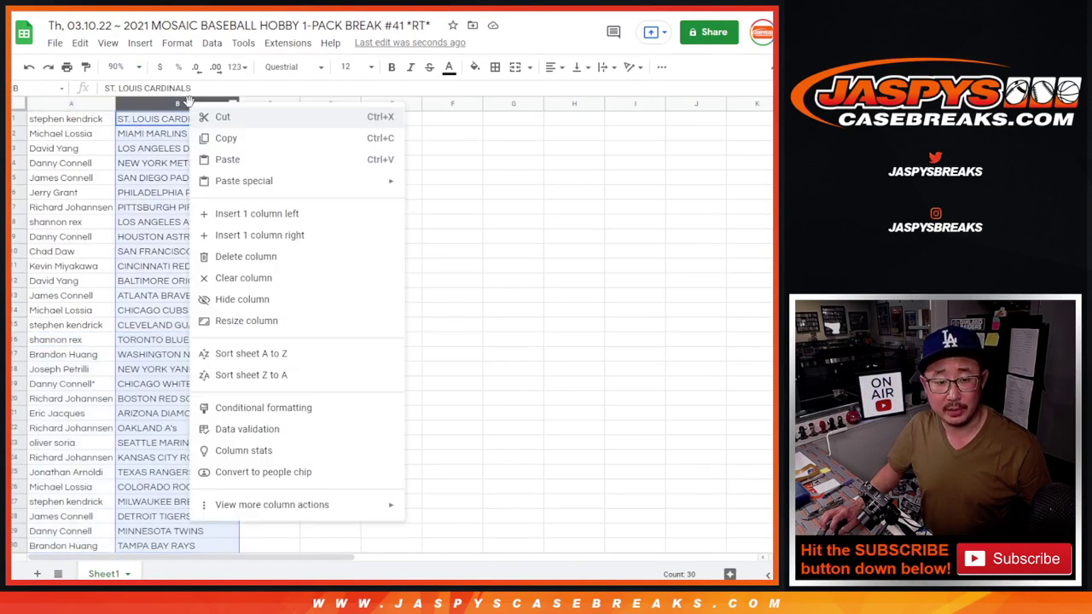
left_click(247, 352)
Apply all borders to every cell of the A1:B30 names and teams range
left_click(89, 250)
key("ctrl+a")
left_click(495, 66)
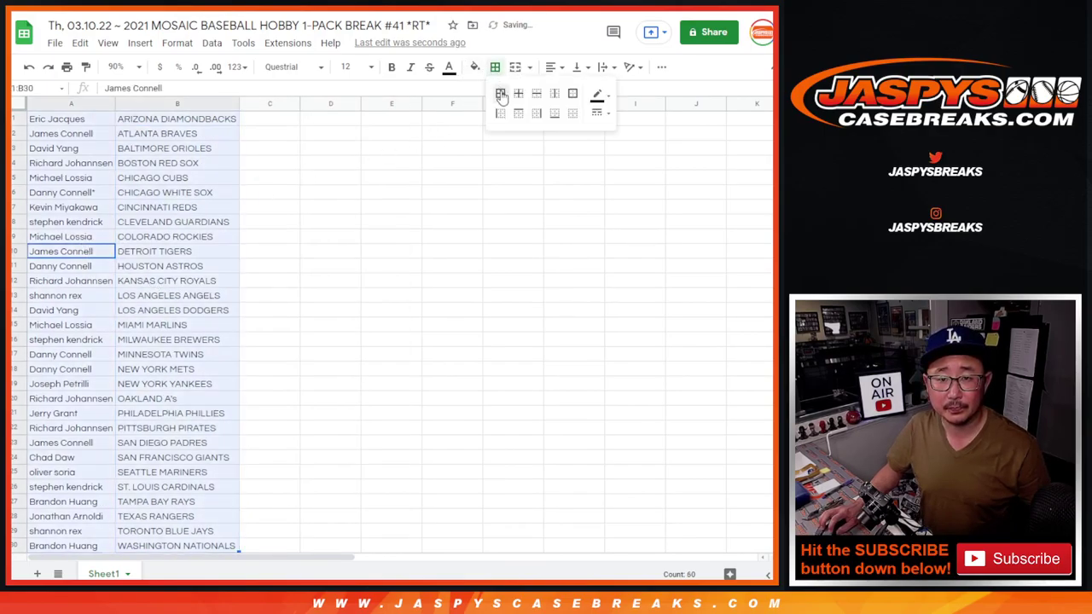
left_click(500, 93)
Print the sheet in portrait orientation with the workbook title as the page header
left_click(67, 67)
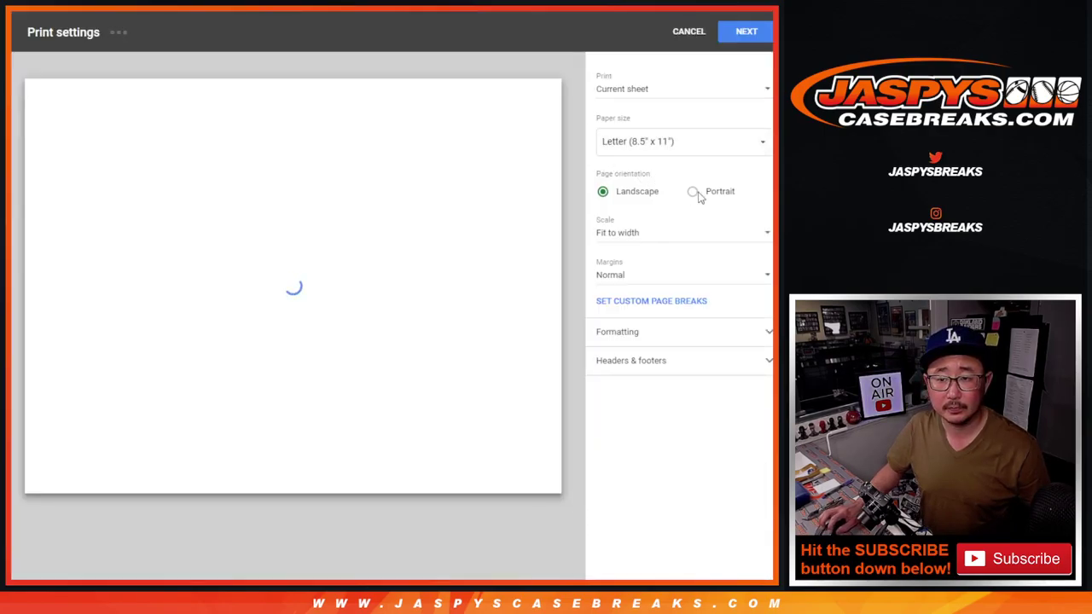
left_click(648, 360)
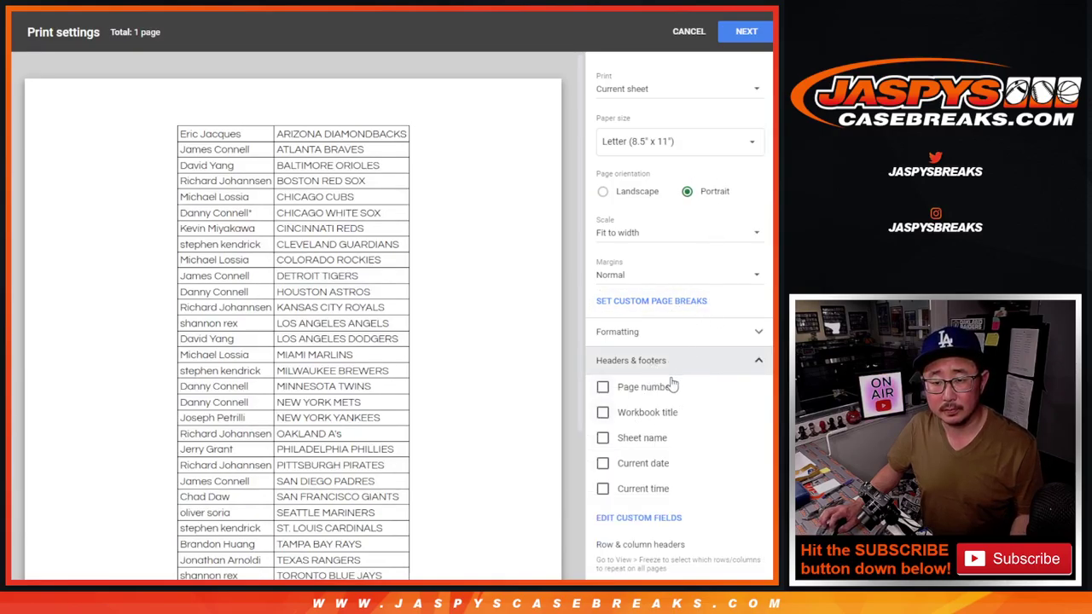
left_click(659, 412)
left_click(742, 32)
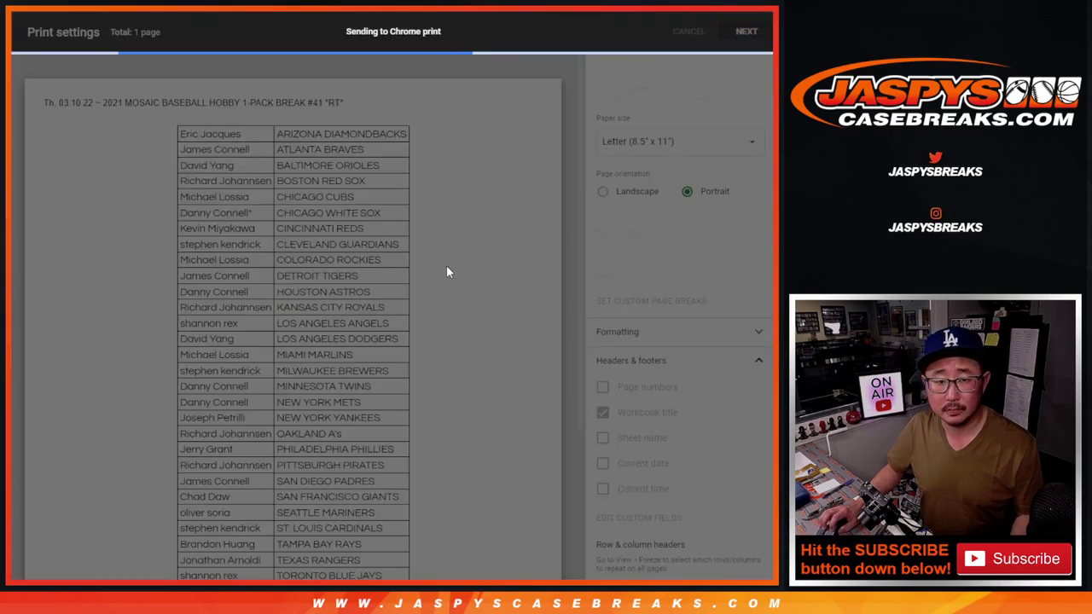
key("Return")
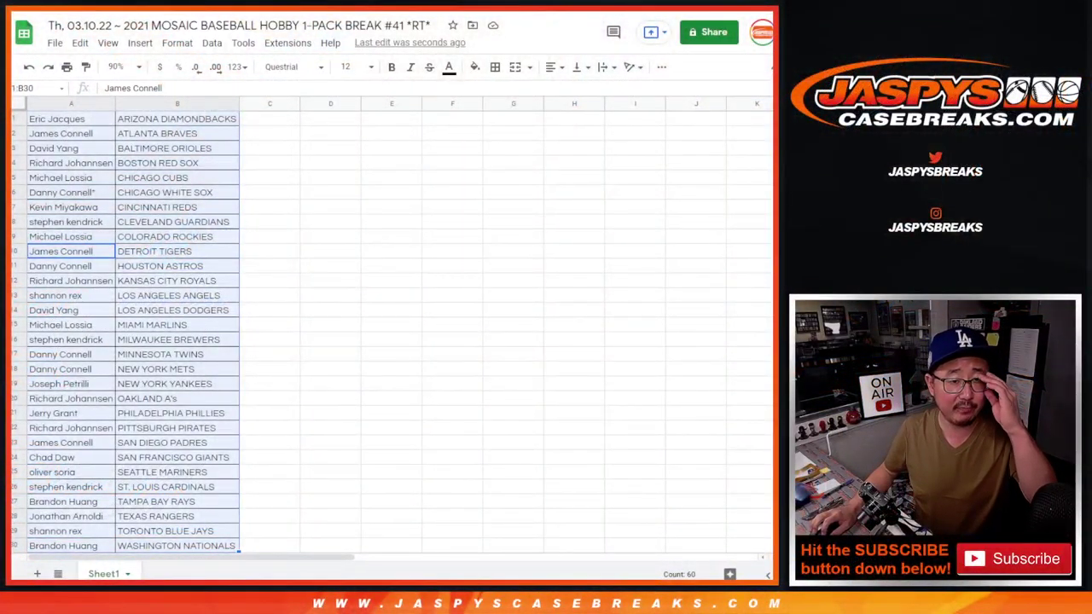
Copy buyer names A1:A30 and paste them into the RANDOM.ORG List Randomizer box
left_click(51, 124)
scroll(83, 343, "down", 5)
left_click(64, 373, "shift")
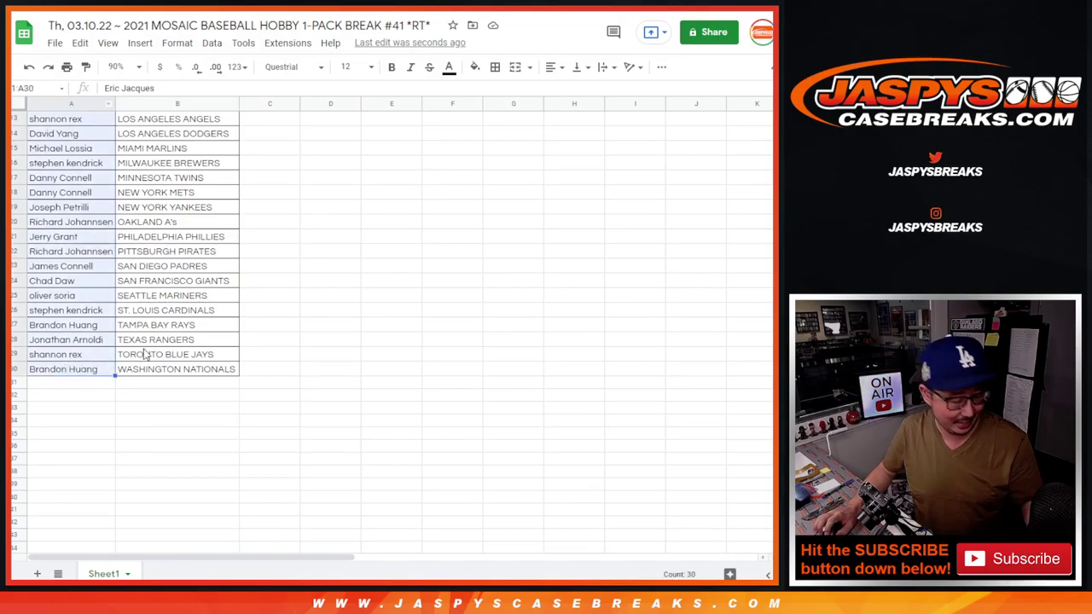
scroll(353, 325, "up", 5)
key("ctrl+c")
key("ctrl+Tab")
key("ctrl+Tab")
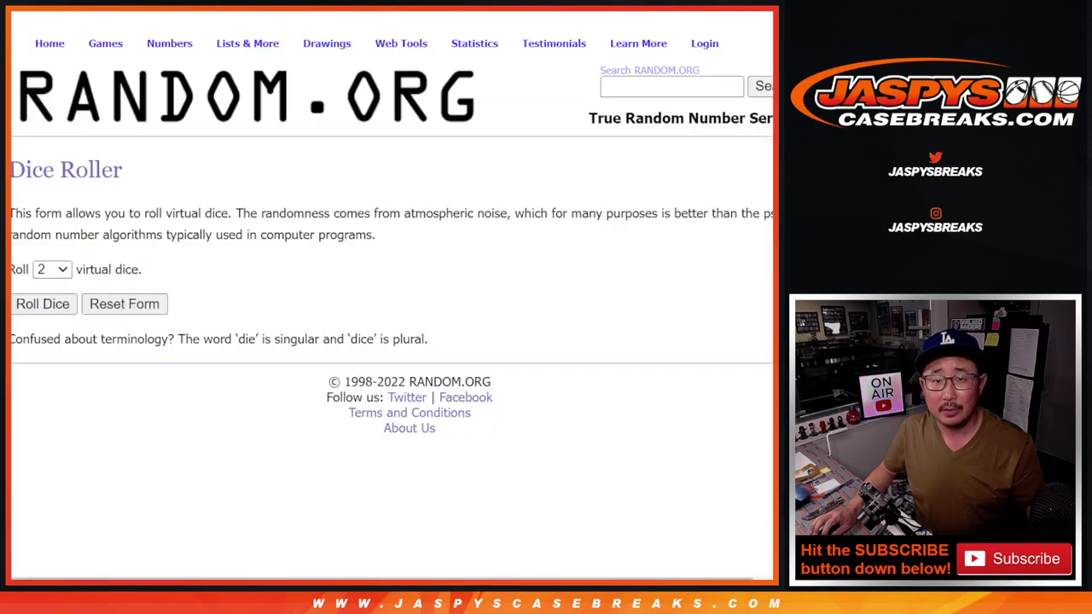
left_click(357, 418)
key("ctrl+v")
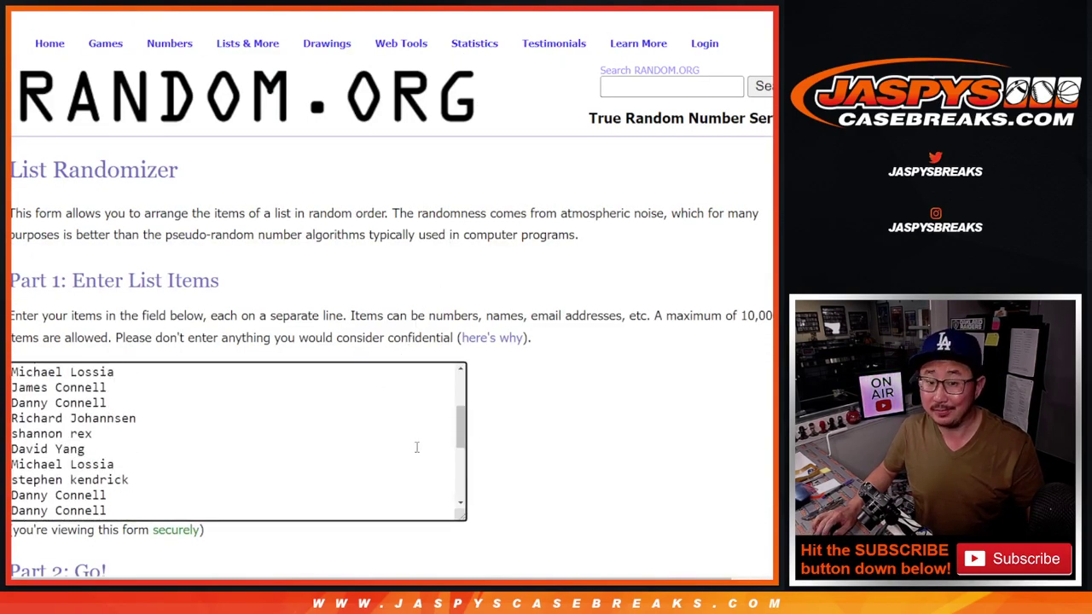
Roll two dice, getting 2 and 6 for a total of 8, then return to the List Randomizer
key("ctrl+shift+Tab")
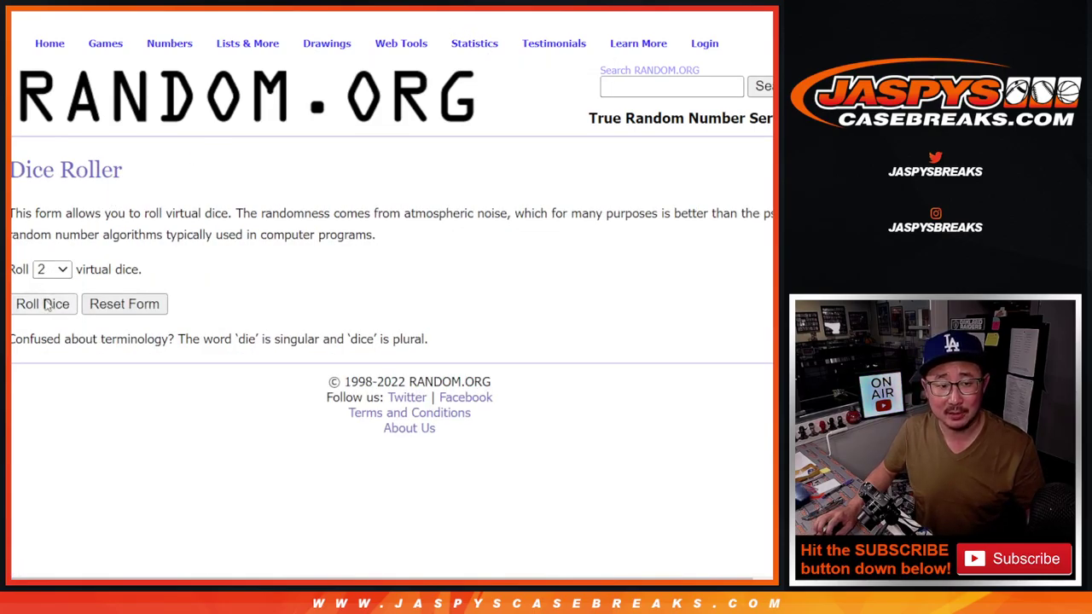
left_click(47, 307)
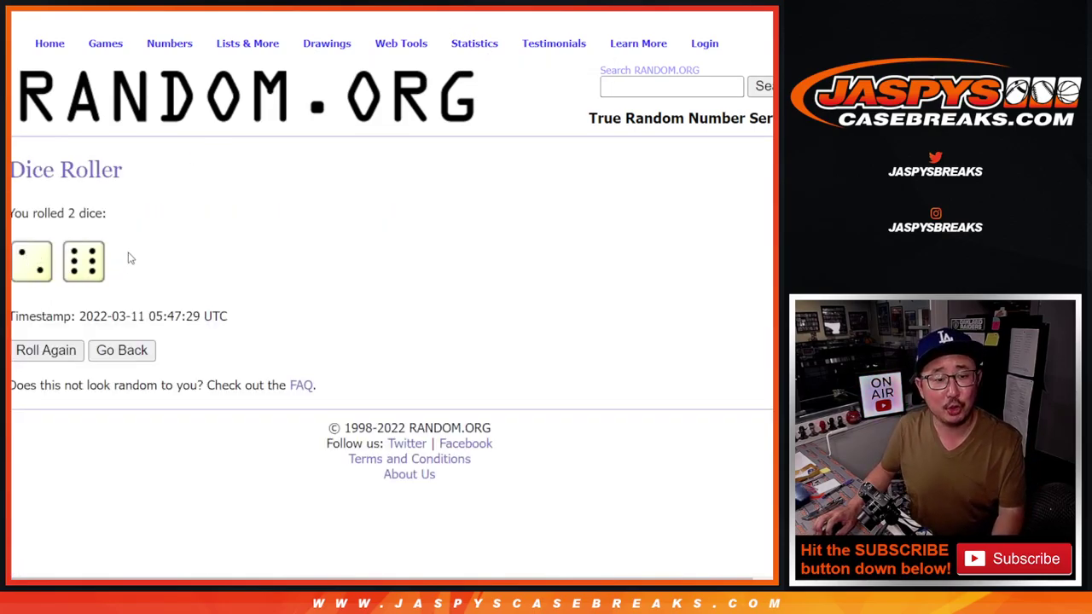
key("ctrl+shift+Tab")
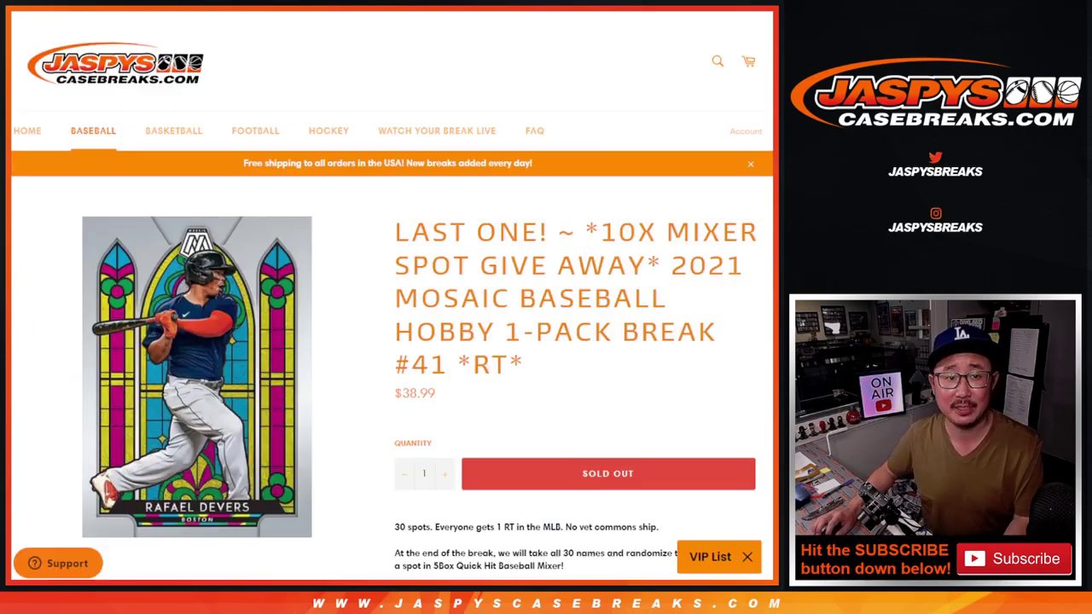
key("ctrl+Tab")
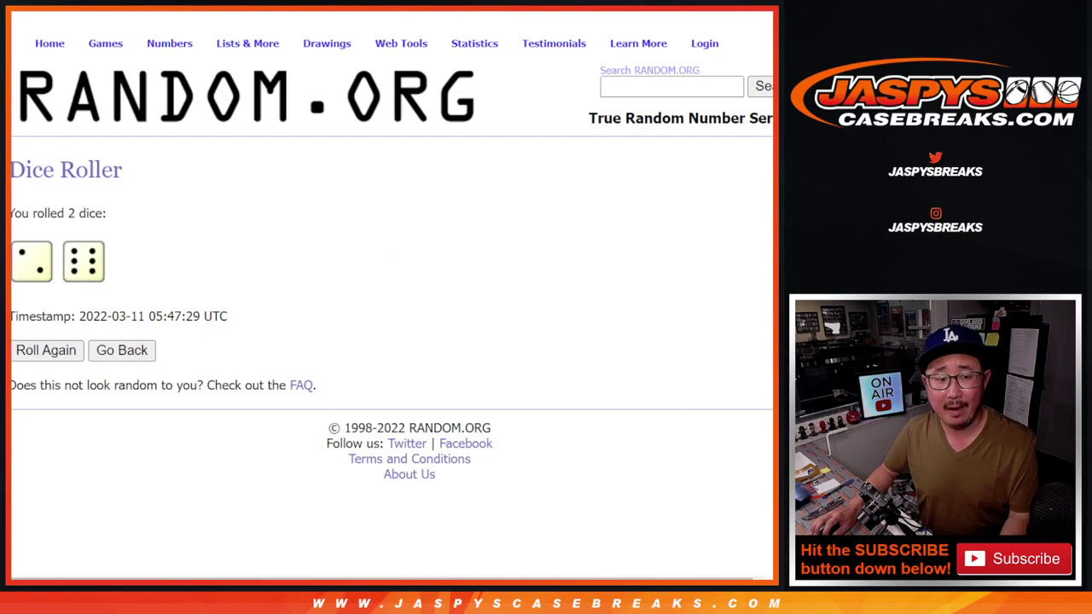
key("ctrl+Tab")
scroll(708, 319, "down", 3)
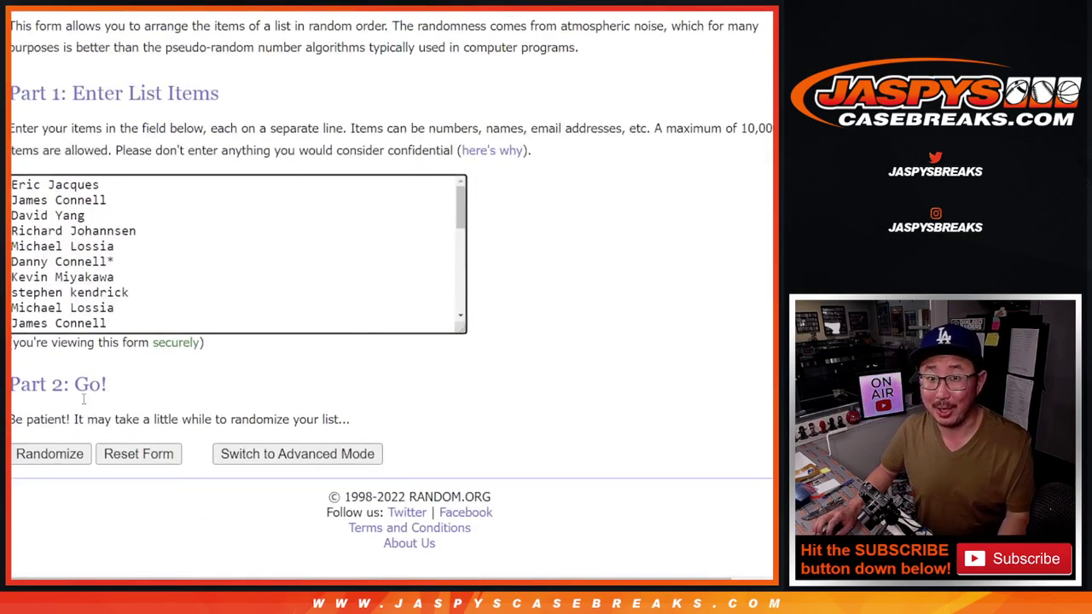
Randomize the 30 pasted buyer names eight times, matching the dice total of 8
left_click(41, 457)
scroll(34, 458, "down", 4)
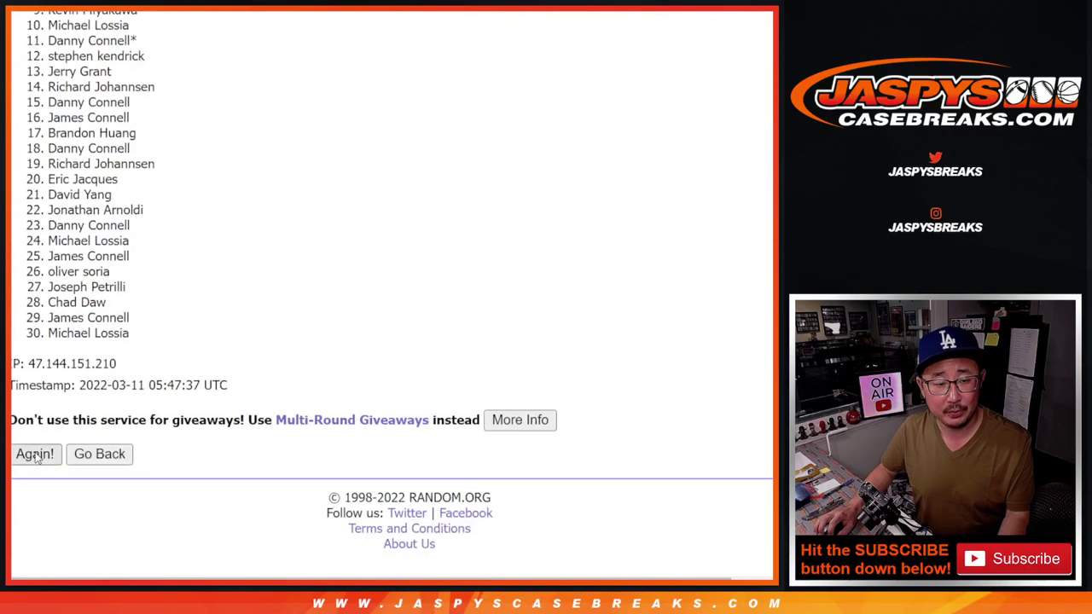
left_click(32, 456)
left_click(31, 456)
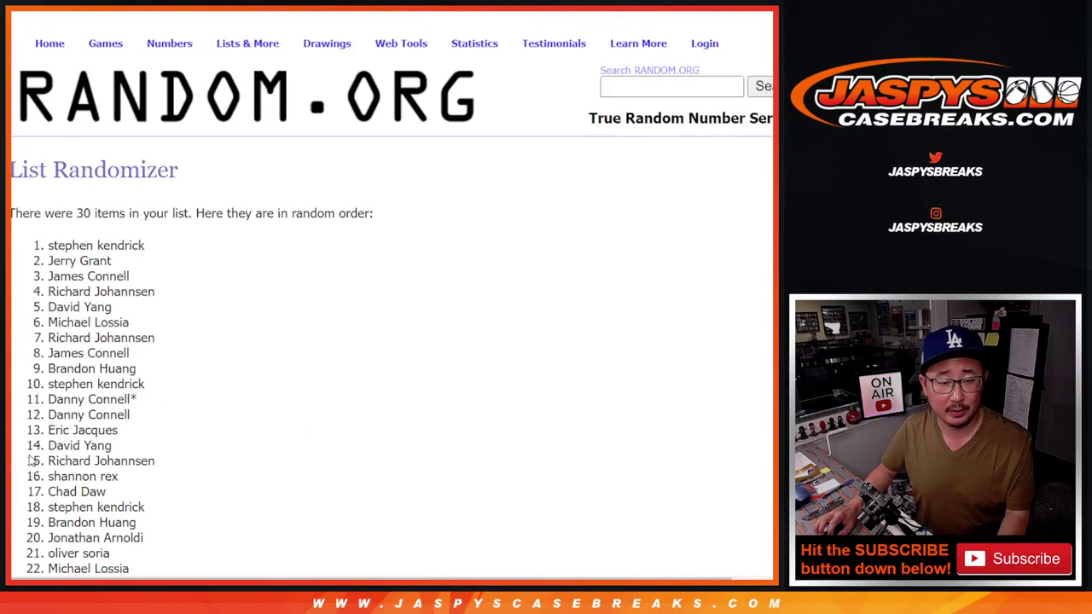
left_click(31, 457)
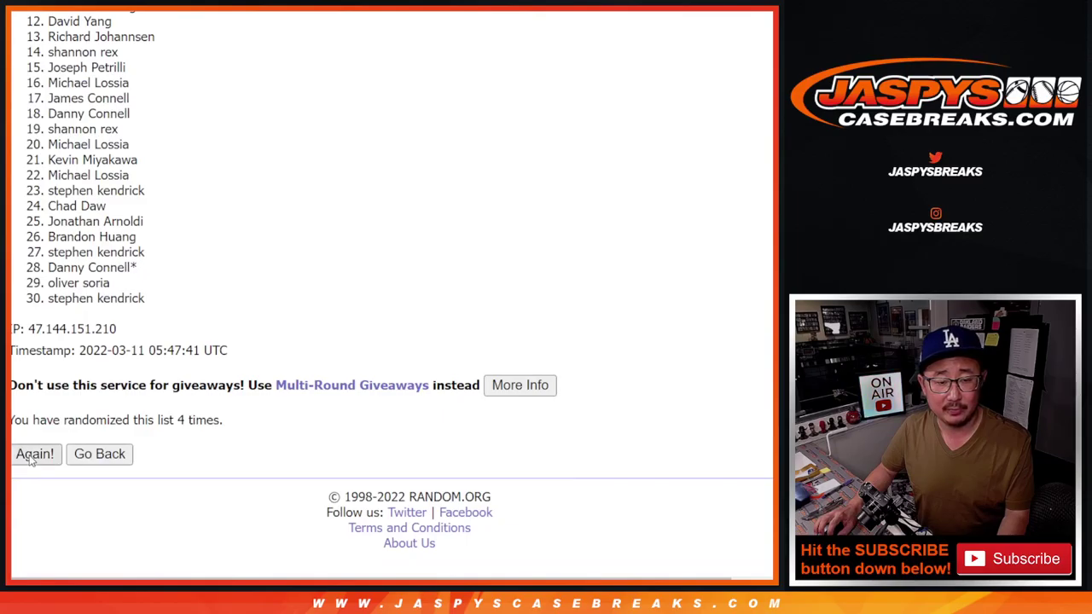
left_click(32, 456)
left_click(31, 457)
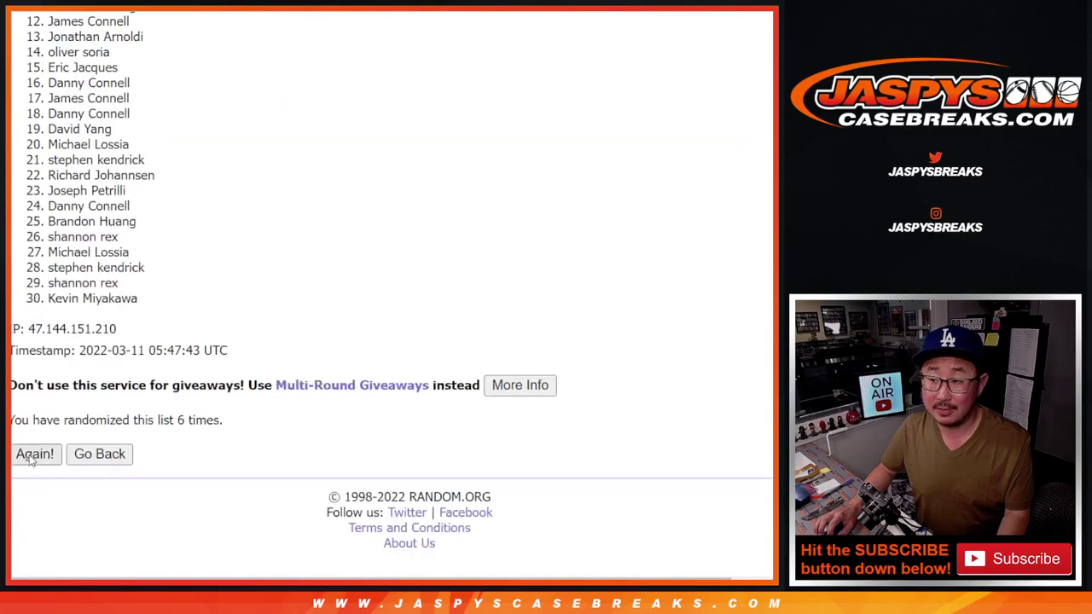
left_click(31, 456)
key("Return")
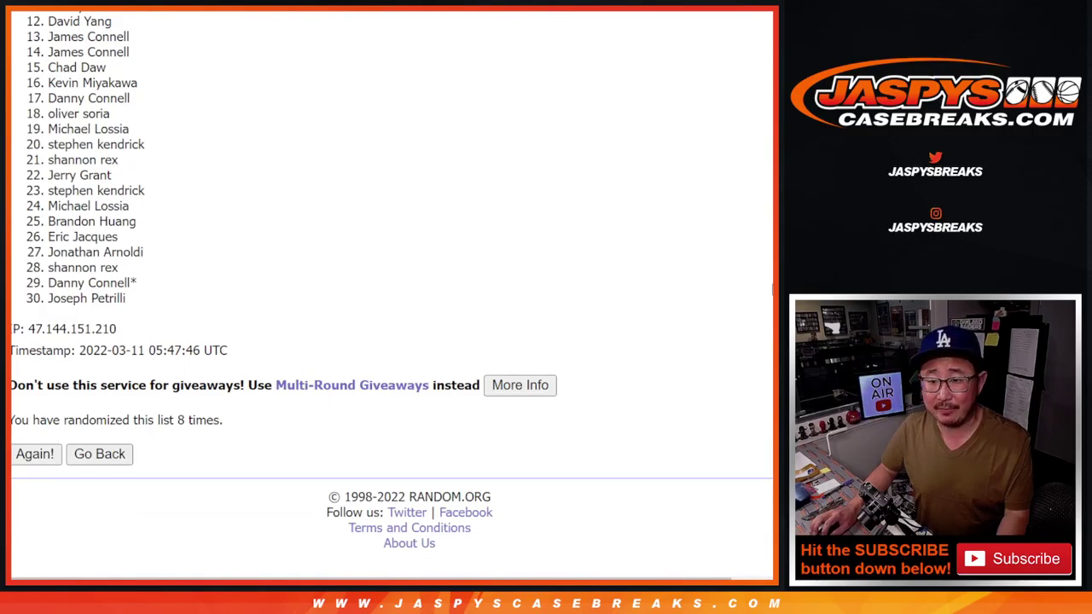
scroll(384, 290, "up", 1)
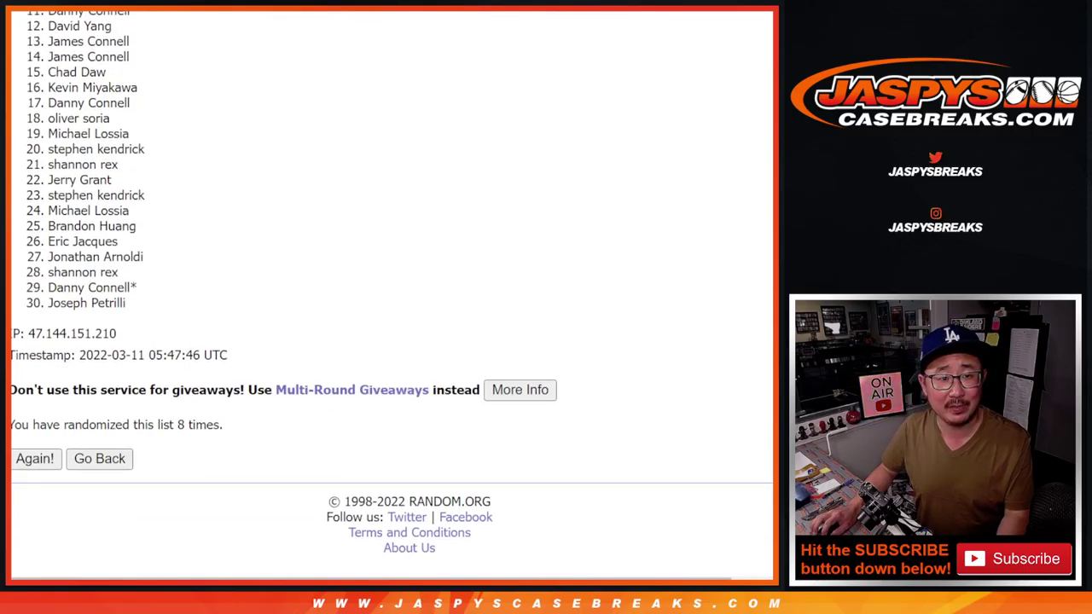
Scroll to the top of the 05:47:46 results and highlight names 1 through 10
scroll(384, 290, "up", 1)
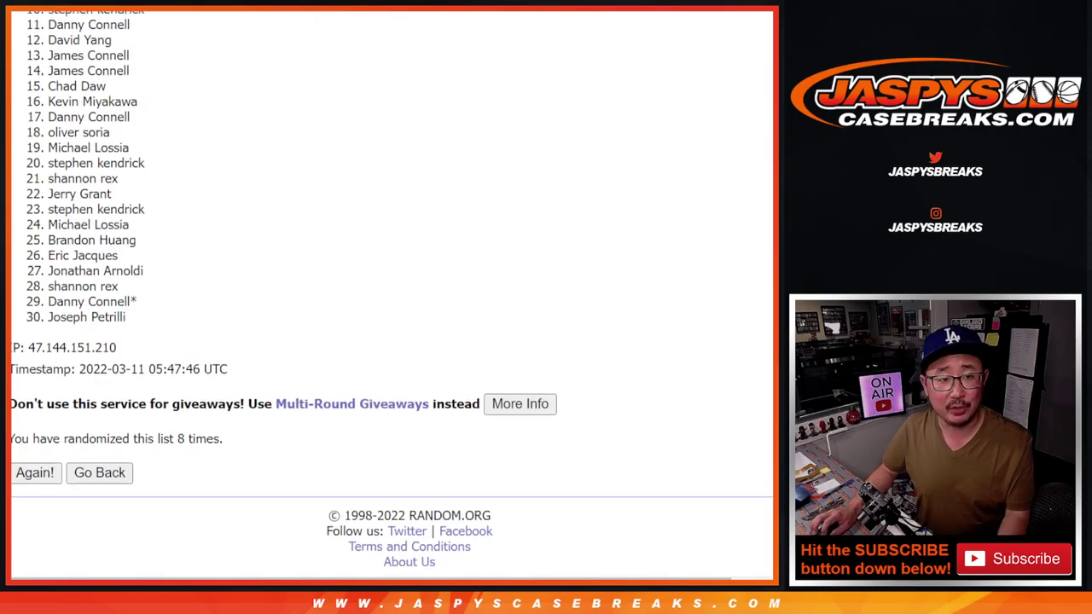
scroll(392, 292, "up", 1)
scroll(770, 220, "up", 3)
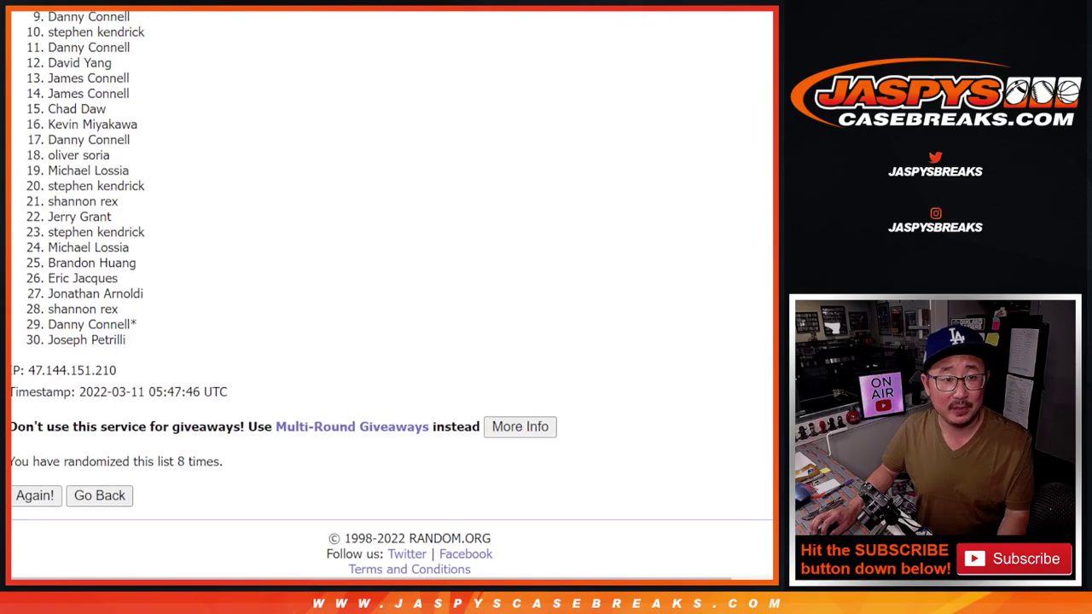
scroll(770, 215, "up", 1)
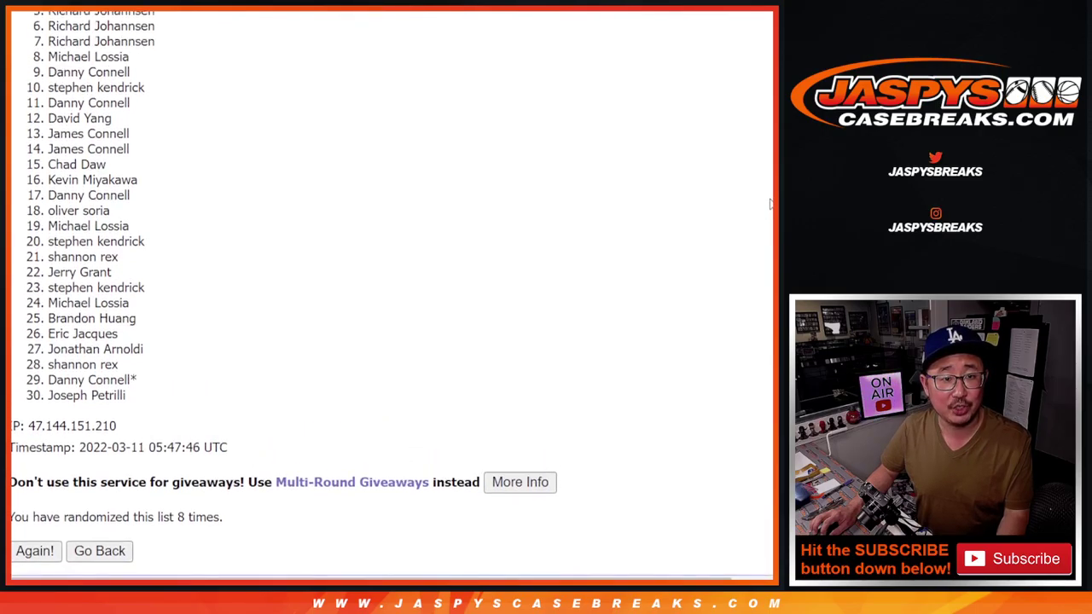
left_click_drag(770, 203, 771, 170)
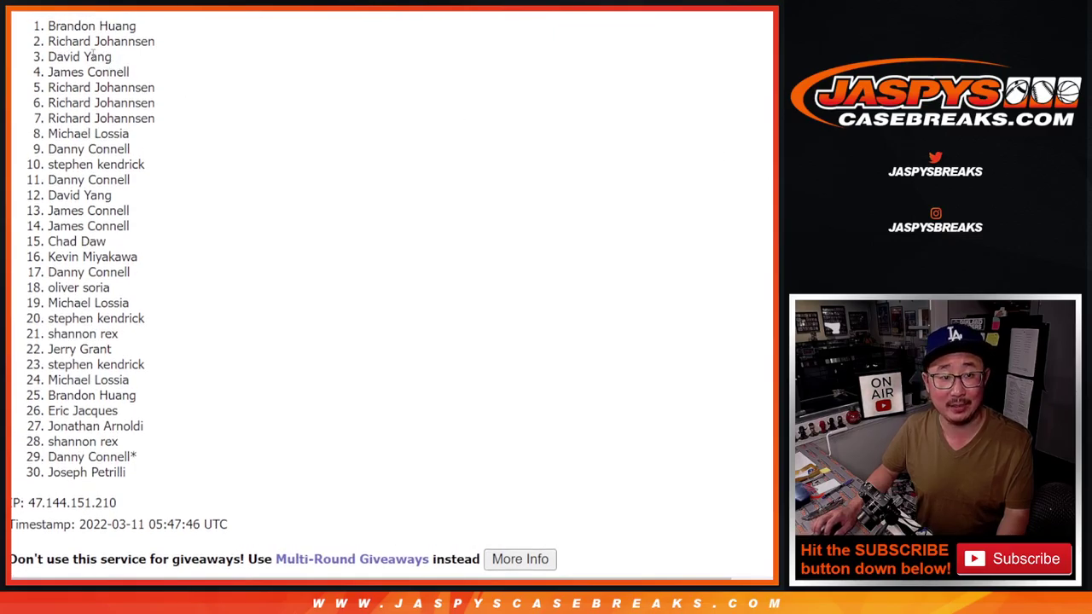
mouse_move(51, 27)
left_mouse_down()
mouse_move(145, 94)
mouse_move(210, 168)
left_mouse_up()
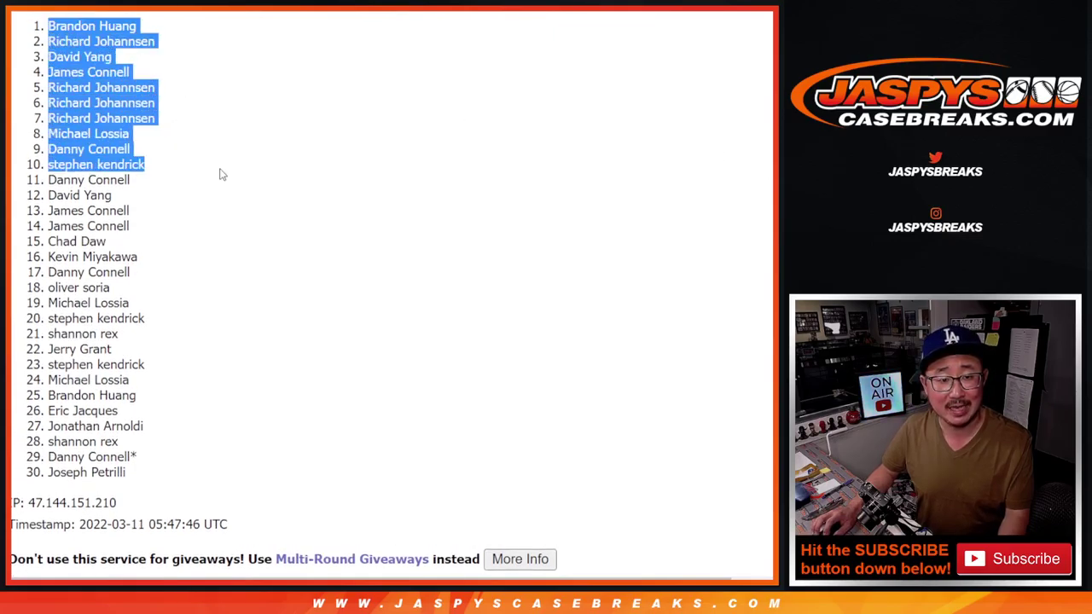
scroll(309, 191, "down", 1)
scroll(501, 58, "up", 1)
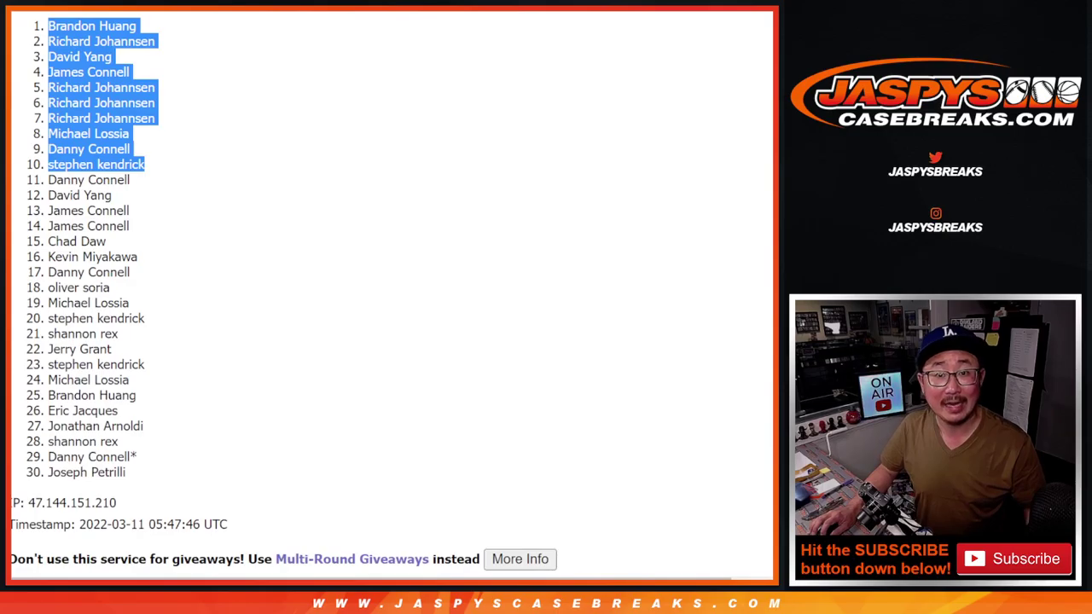